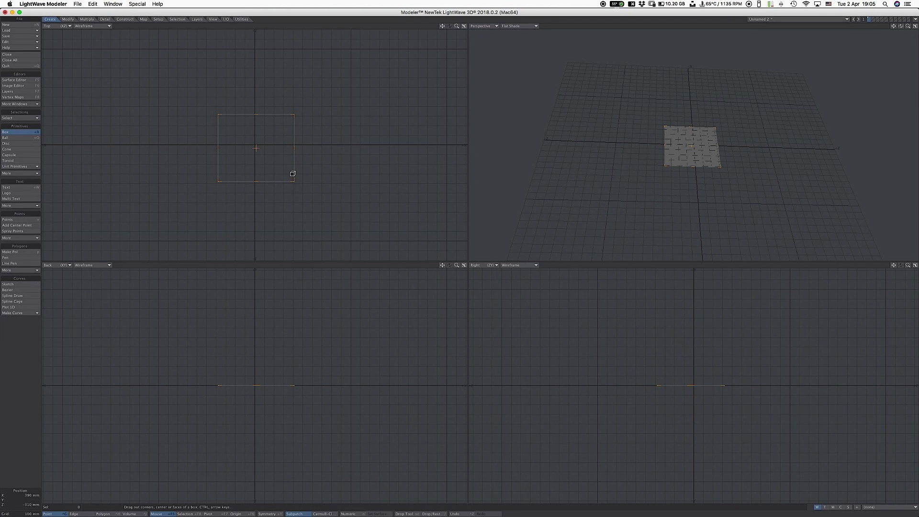
Step: Reduce the box outline to about 500 mm square around the origin, give it a small thickness, and create the slab
drag(219, 114, 235, 126)
drag(294, 181, 282, 173)
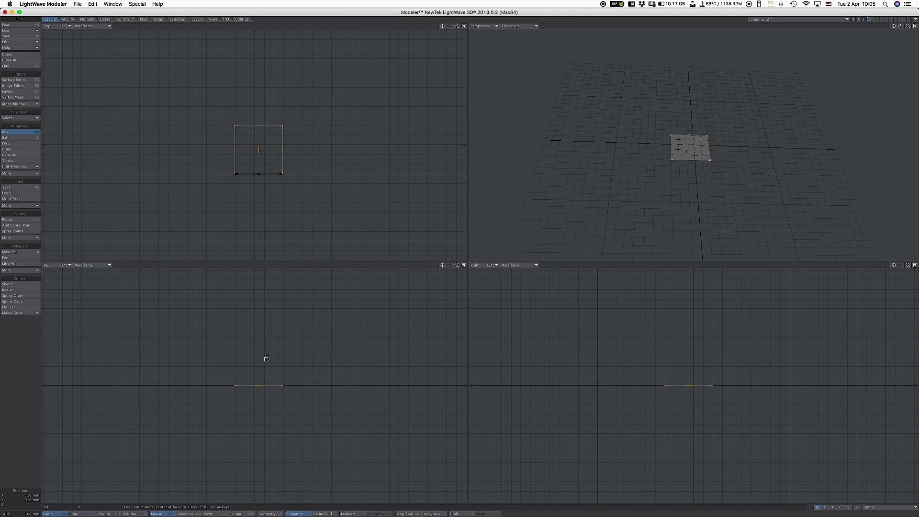
drag(259, 385, 258, 383)
key(Return)
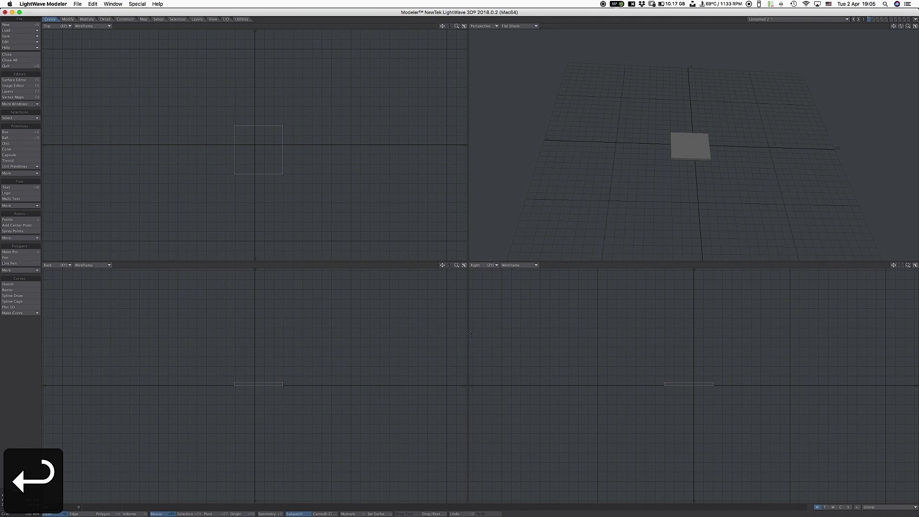
key(a)
alt+drag(657, 201, 823, 47)
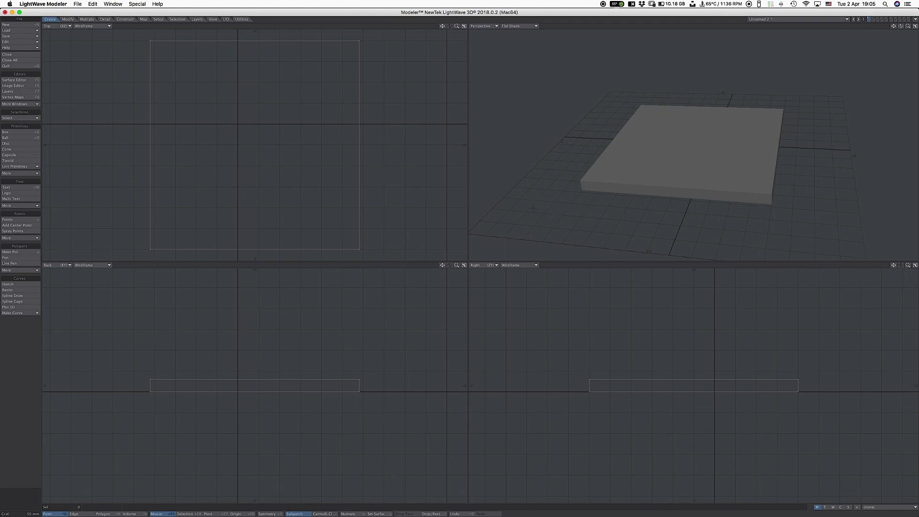
Step: Move the slab straight up, about 400 mm above the floor plane
key(bracketleft)
key(bracketleft)
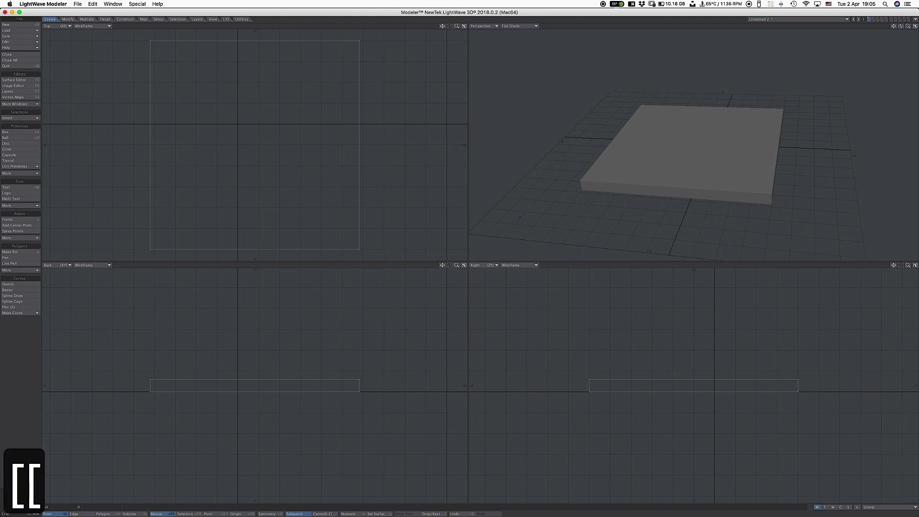
key(a)
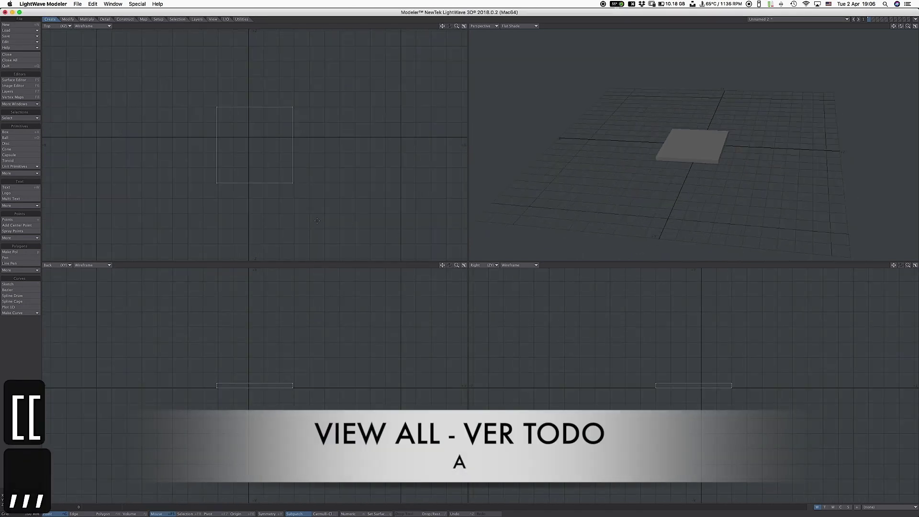
key(t)
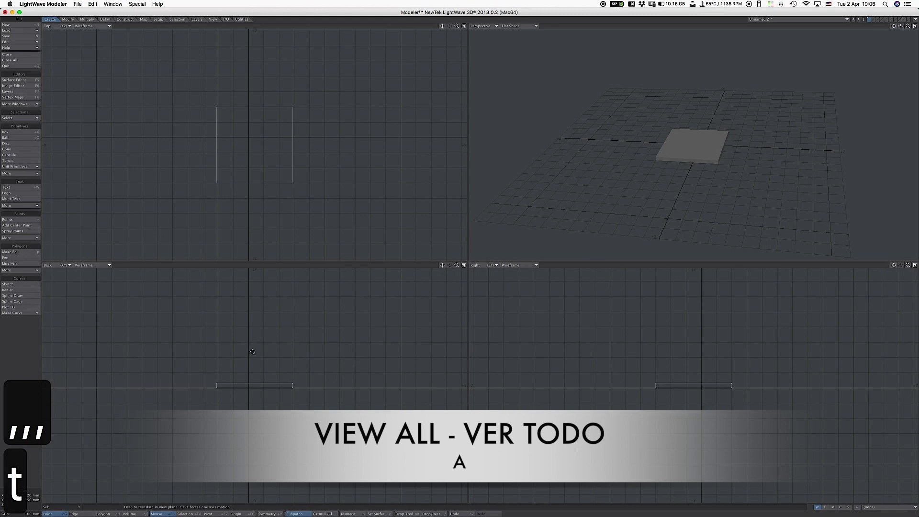
drag(257, 367, 259, 305)
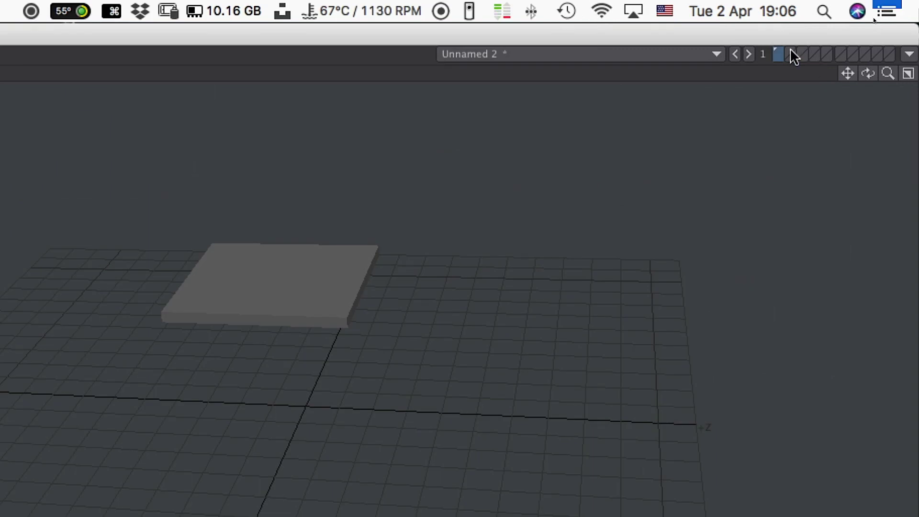
Step: On layer 2, with layer 1 as background, create a box leg about 50 mm square from the floor into the slab near one corner
click(872, 19)
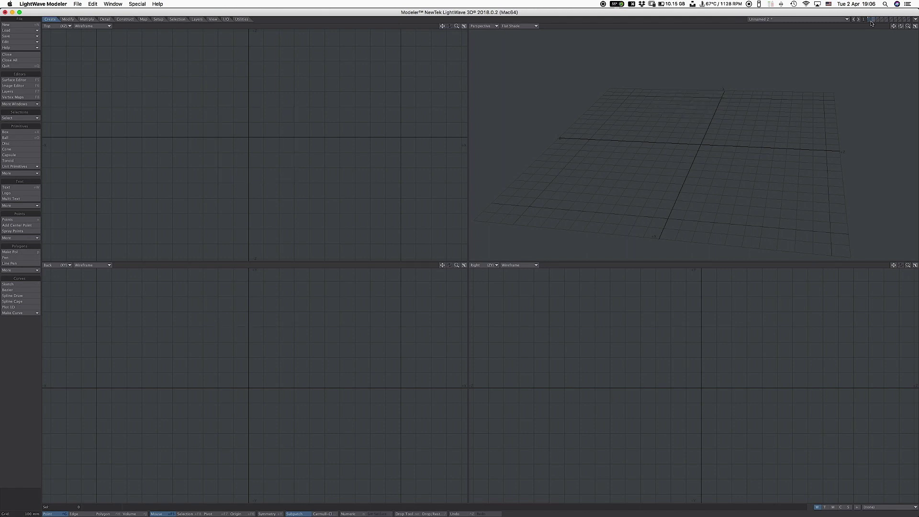
click(869, 21)
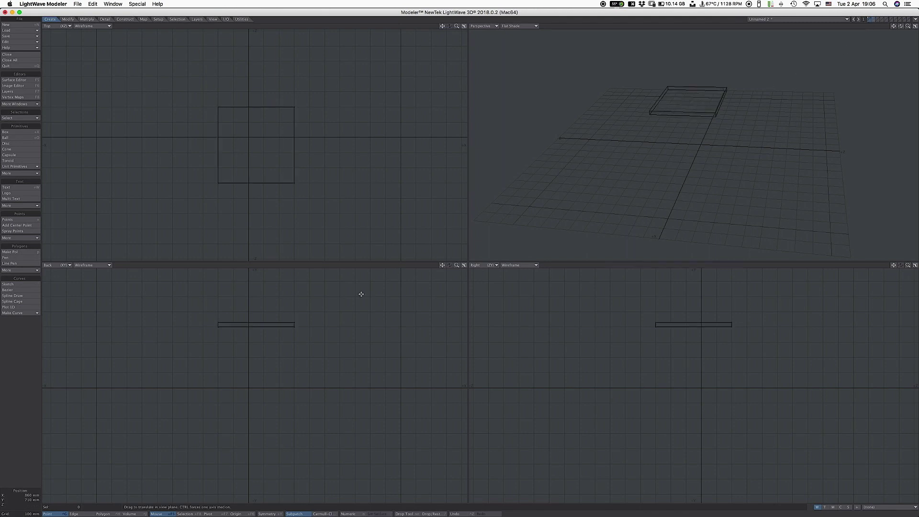
key(shift+x)
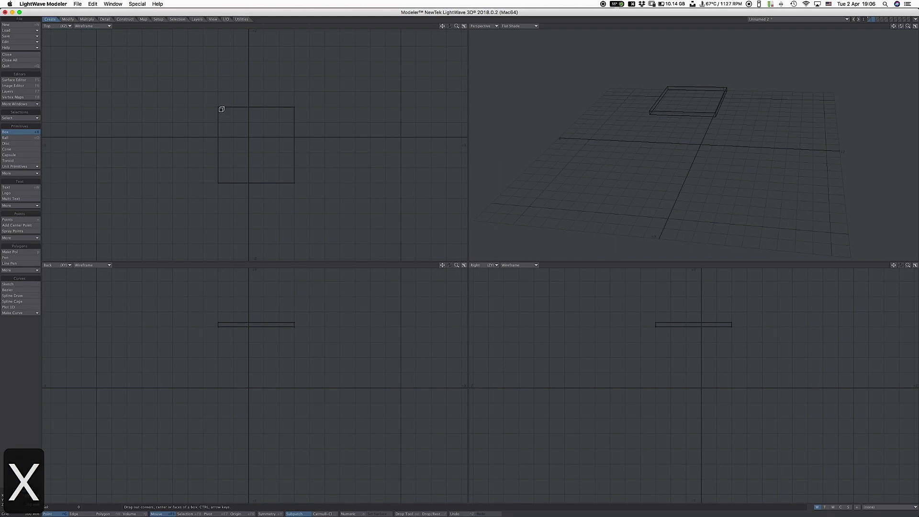
drag(222, 111, 234, 121)
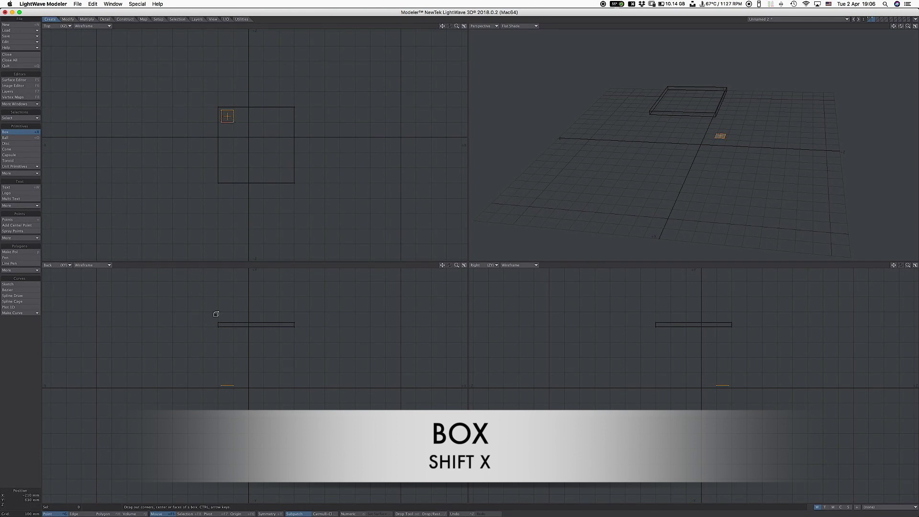
drag(224, 335, 226, 325)
drag(223, 385, 222, 388)
drag(233, 120, 229, 116)
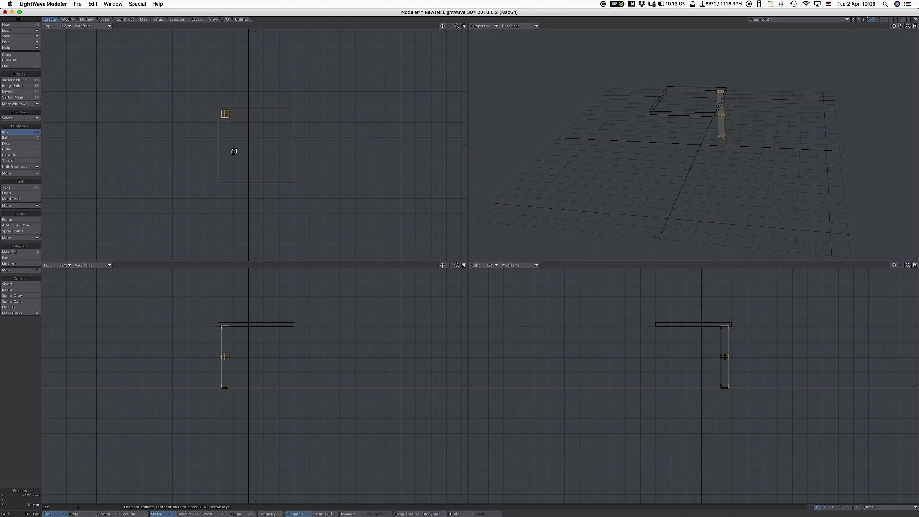
key(a)
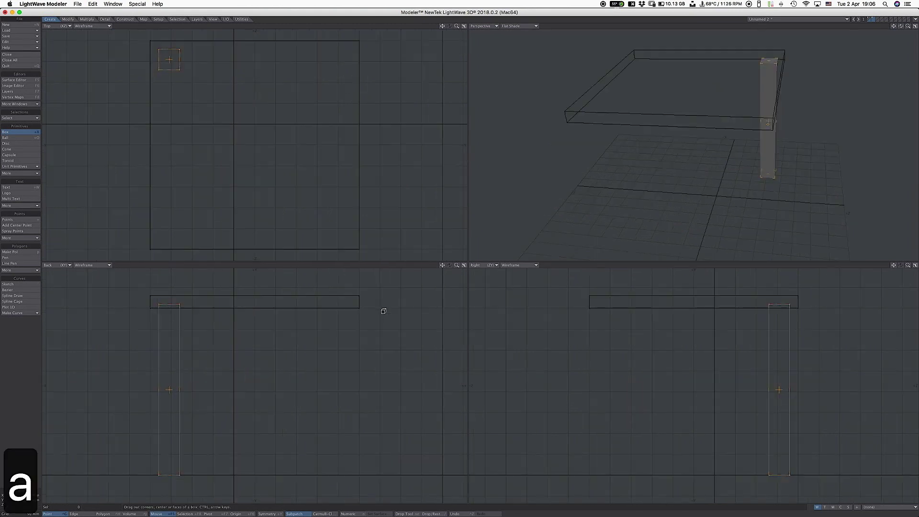
alt+drag(758, 140, 652, 178)
key(Return)
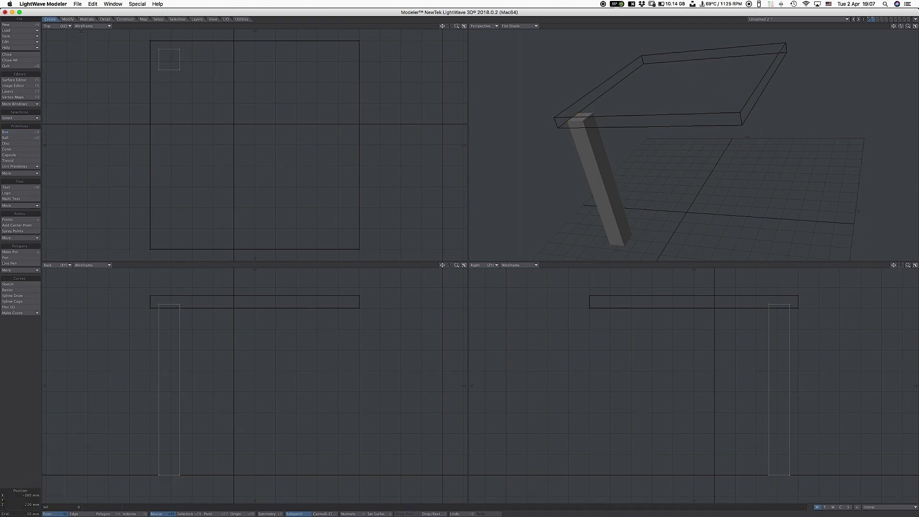
Step: Select one vertical edge of the leg in edge mode and expand the selection to all its connected edges
click(69, 20)
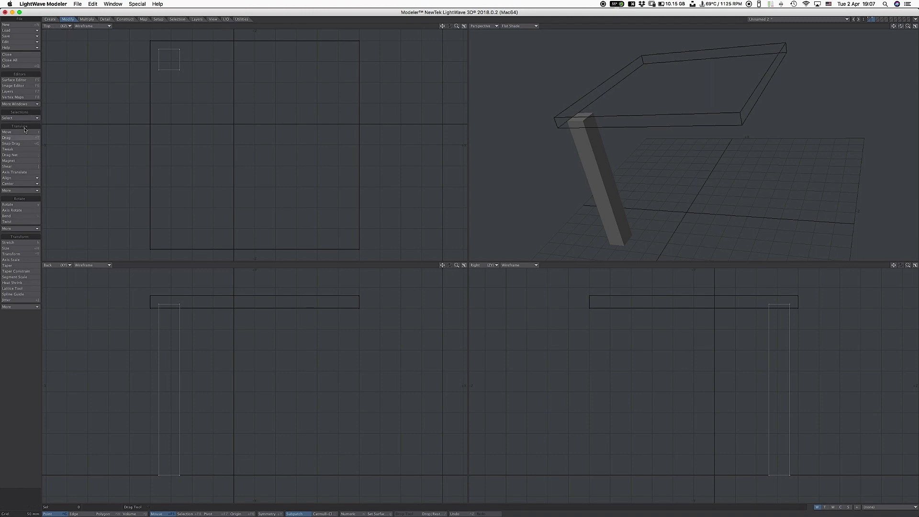
click(87, 20)
alt+drag(646, 158, 596, 166)
key(ctrl+h)
click(596, 166)
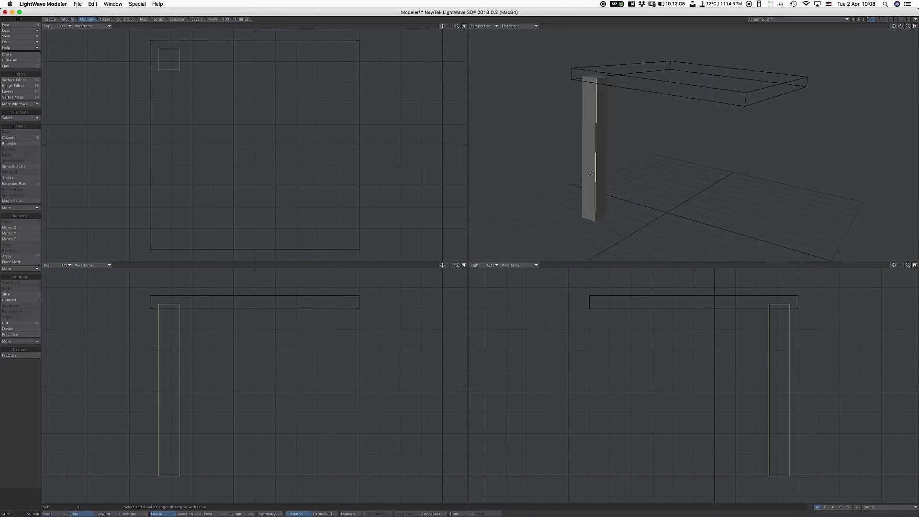
key(bracketright)
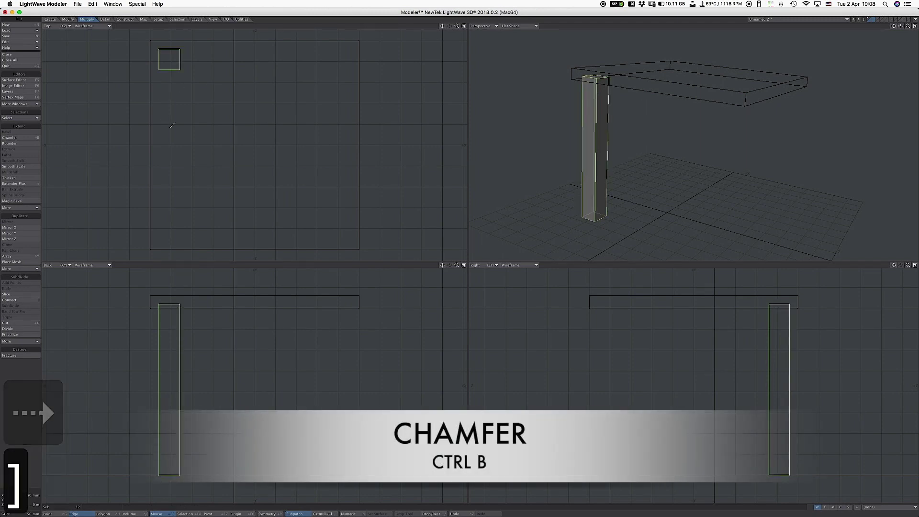
key(a)
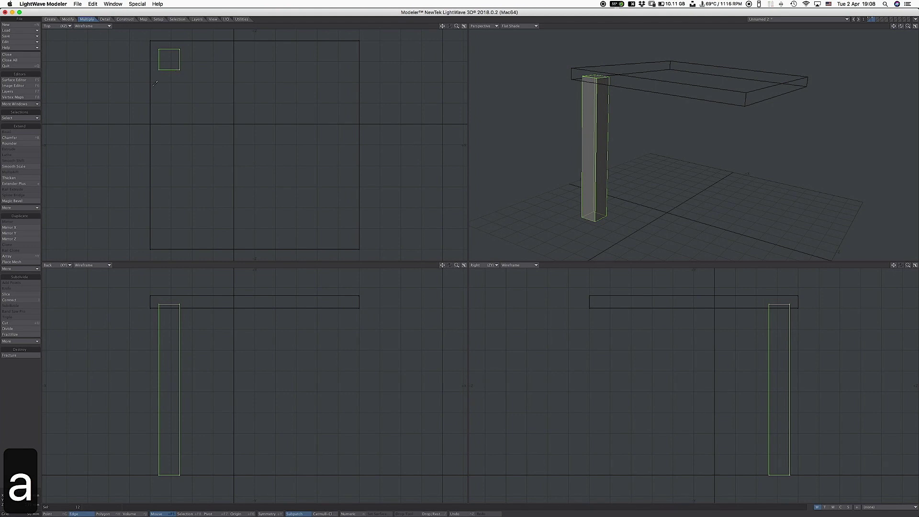
Step: Chamfer all selected edges of the leg by a small amount and inspect the bevels closely from several angles before accepting
click(15, 139)
click(16, 139)
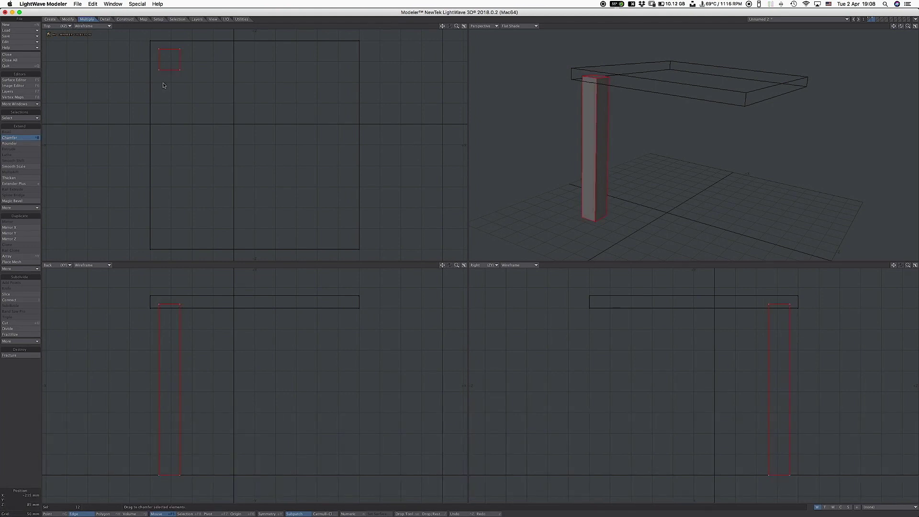
drag(180, 71, 184, 70)
click(914, 26)
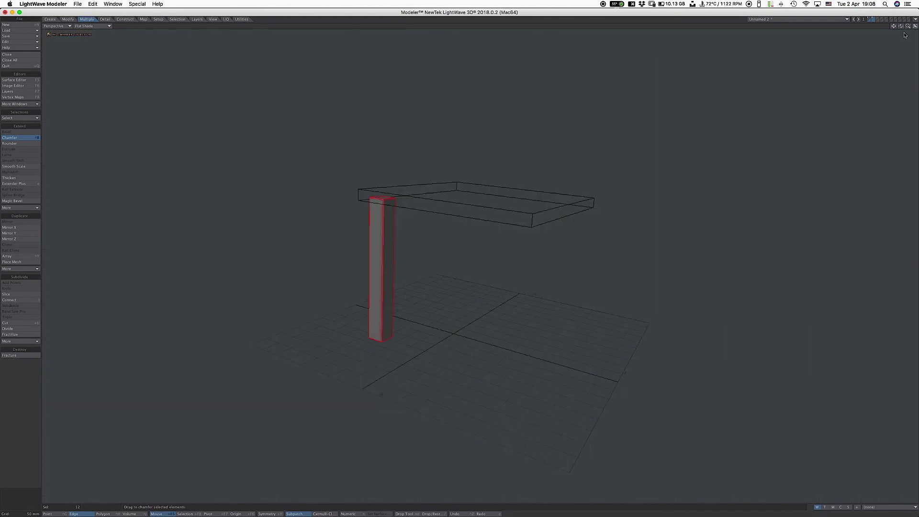
key(a)
middle_drag(482, 386, 446, 268)
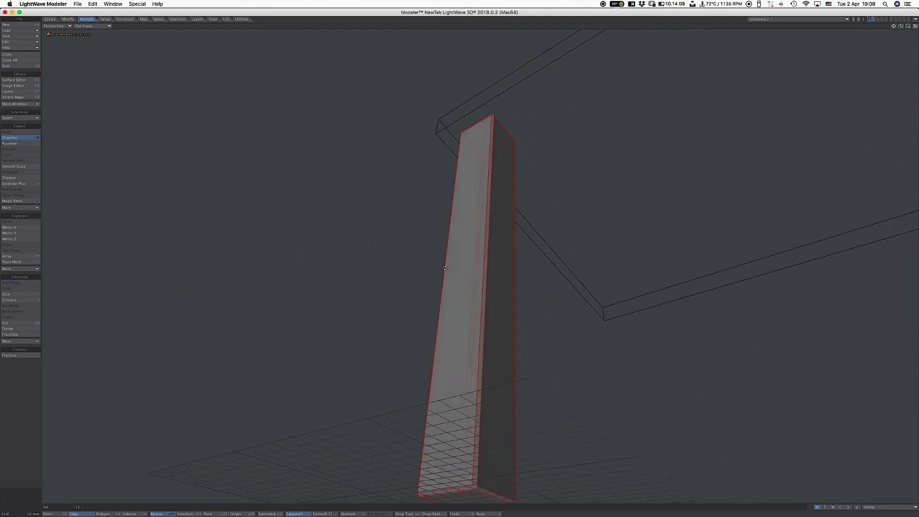
middle_drag(499, 126, 478, 276)
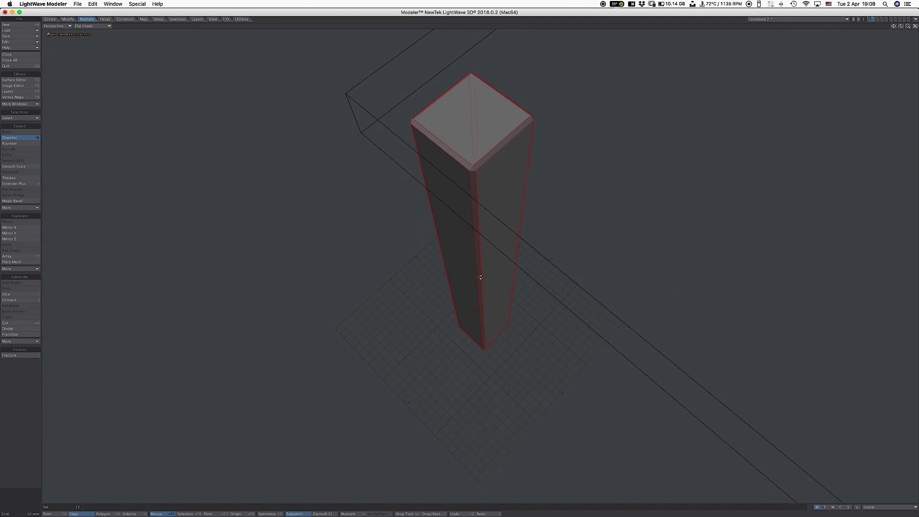
key(a)
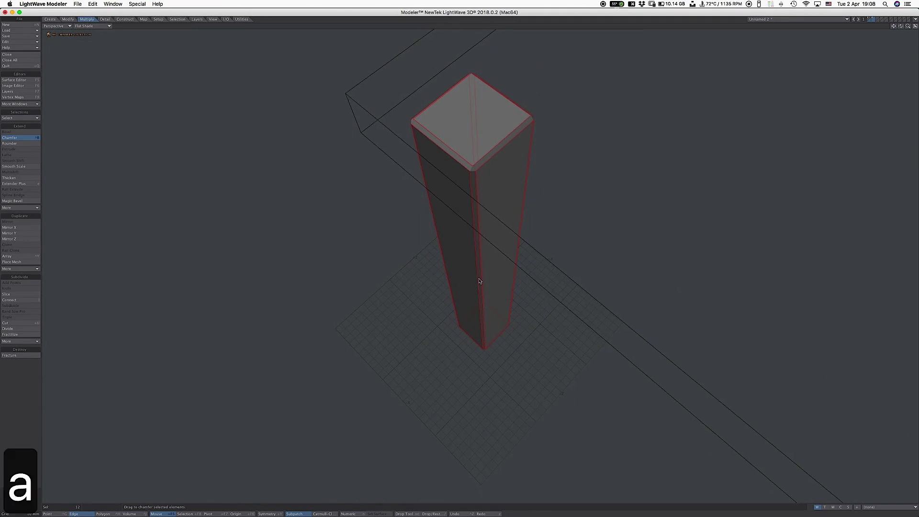
click(915, 26)
click(914, 27)
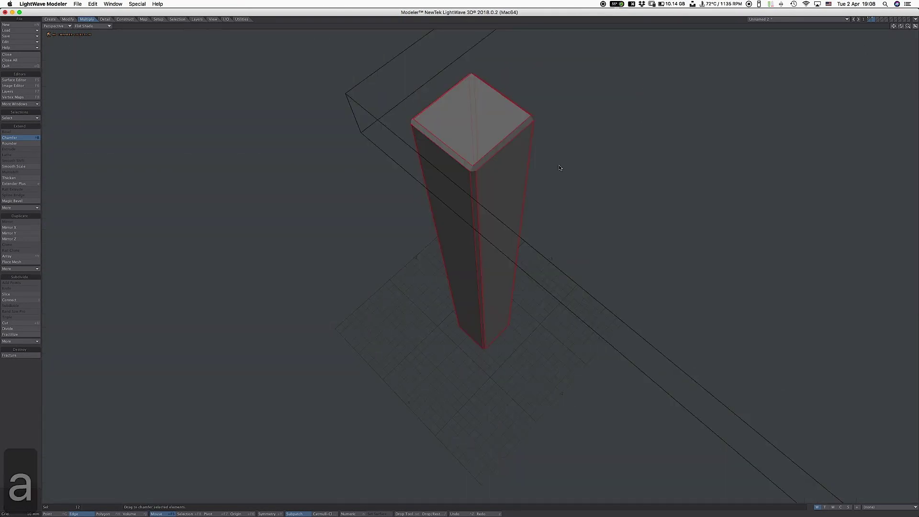
click(915, 26)
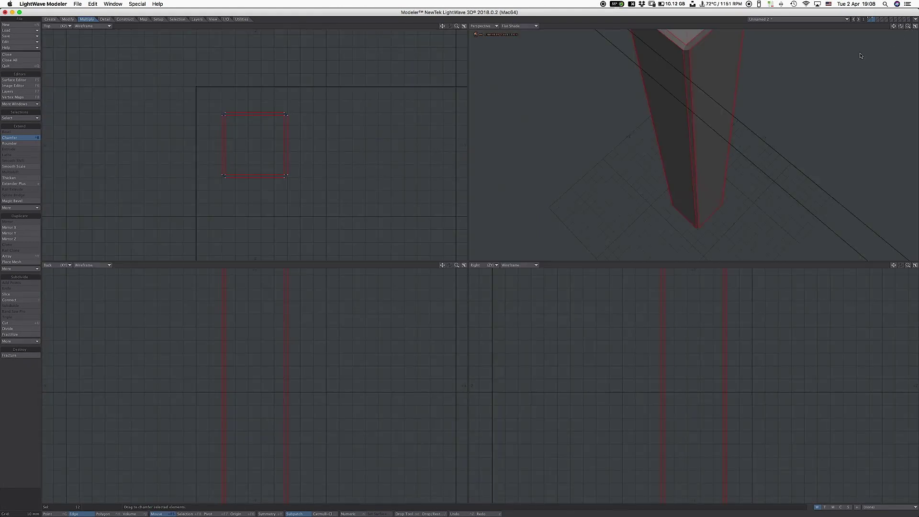
key(a)
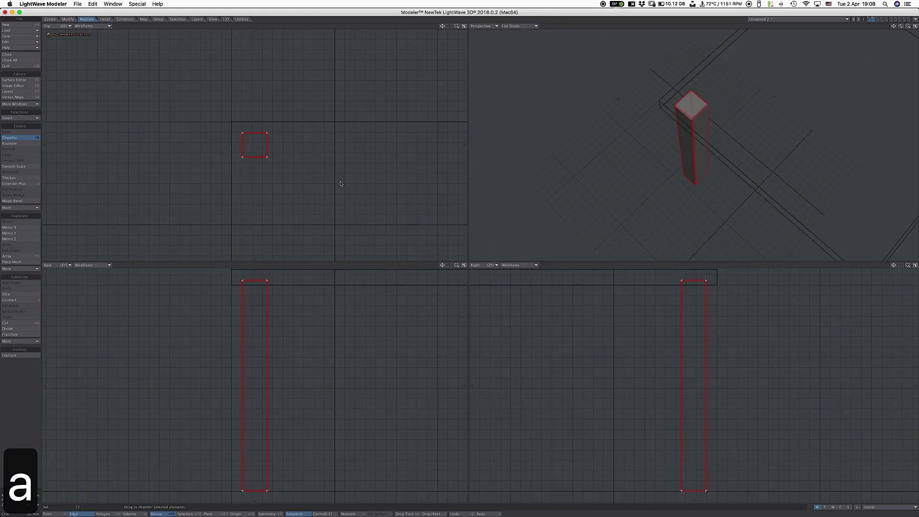
key(Return)
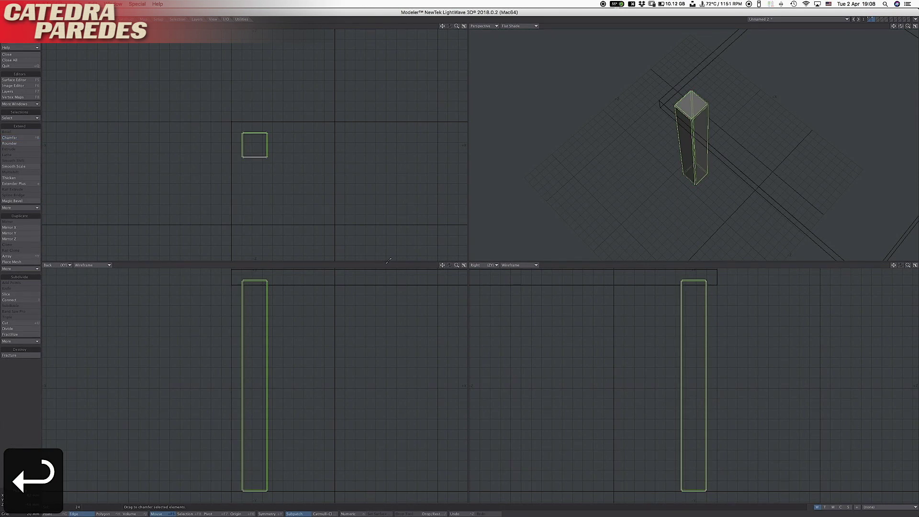
Step: Bring layer 1 to the foreground together with layer 2 and clear the edge selection on the leg
key(a)
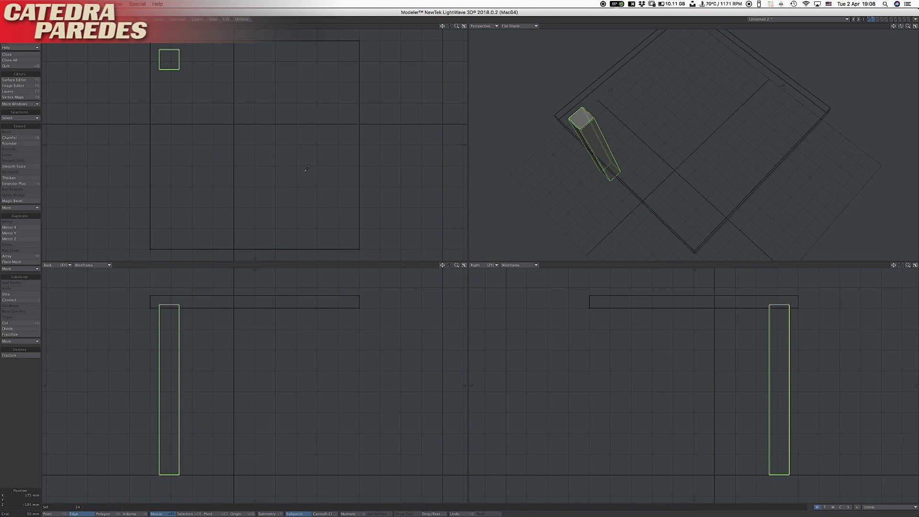
key(shift+1)
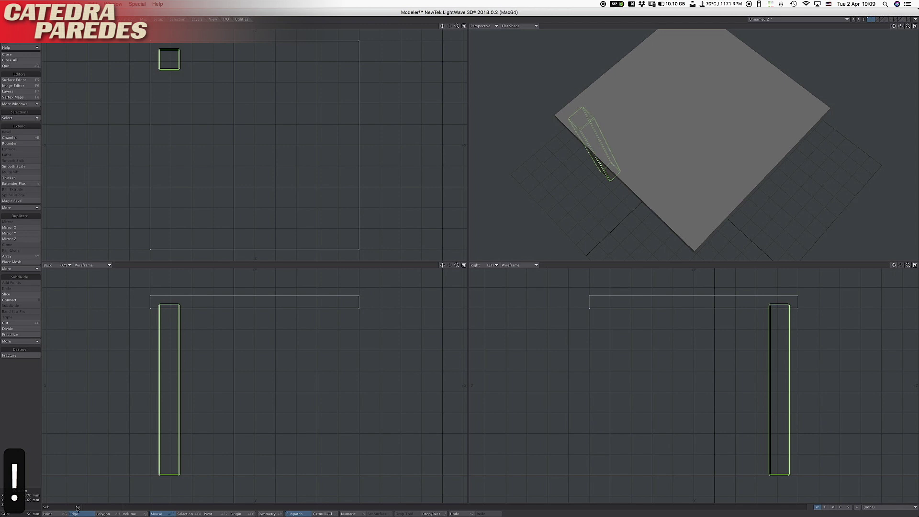
click(24, 429)
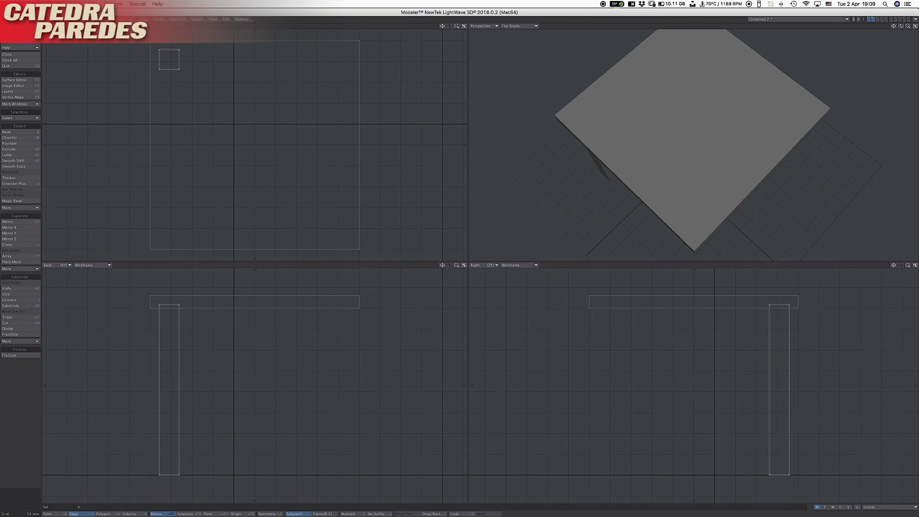
Step: Center the slab and leg together on the X axis and on the Z axis, keeping their height
click(89, 19)
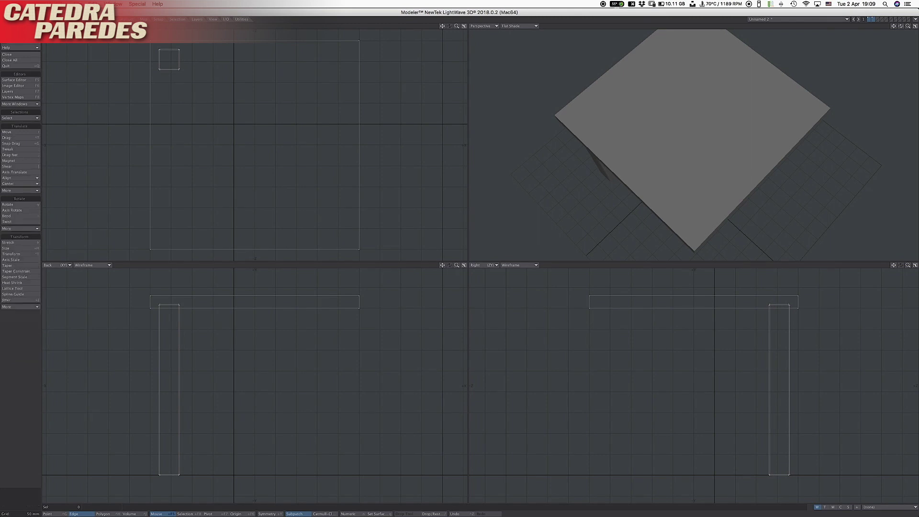
click(27, 184)
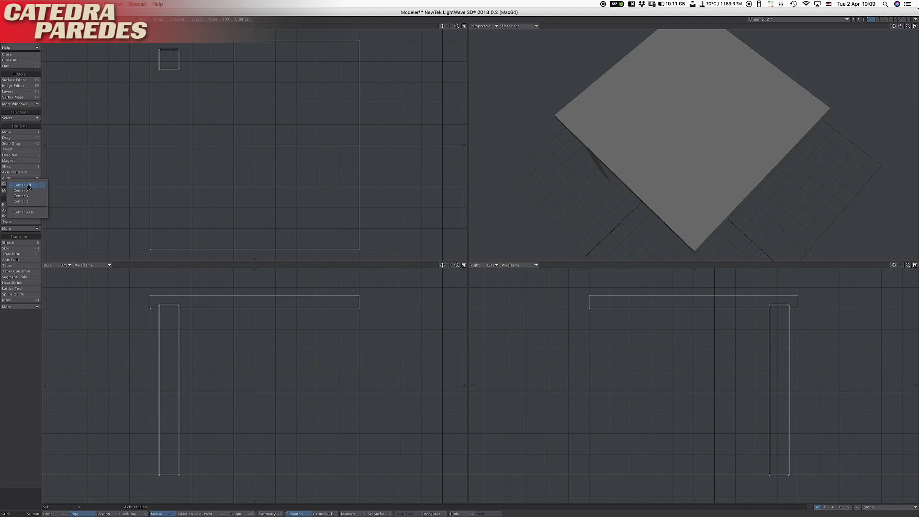
click(22, 190)
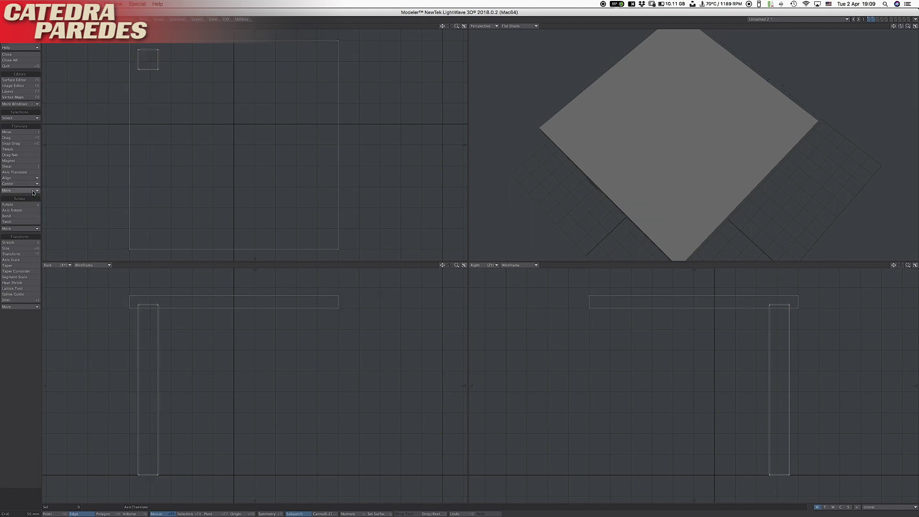
click(33, 191)
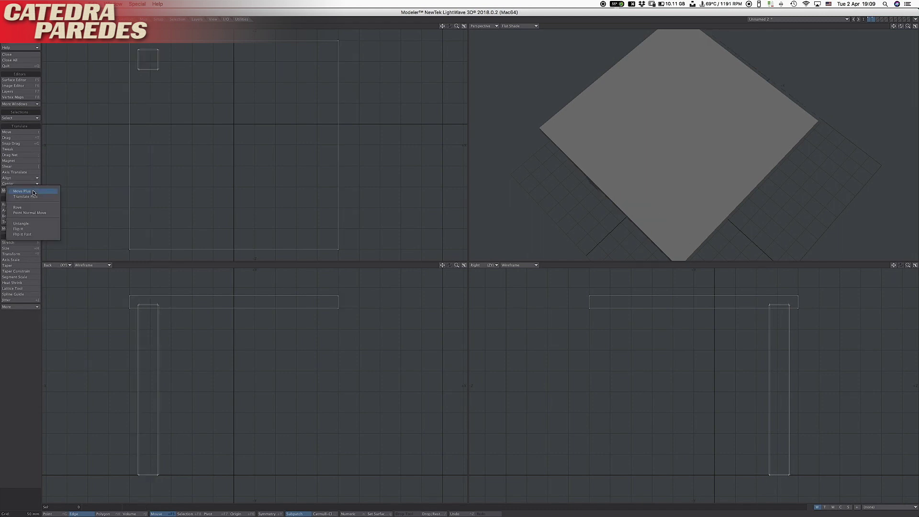
click(26, 184)
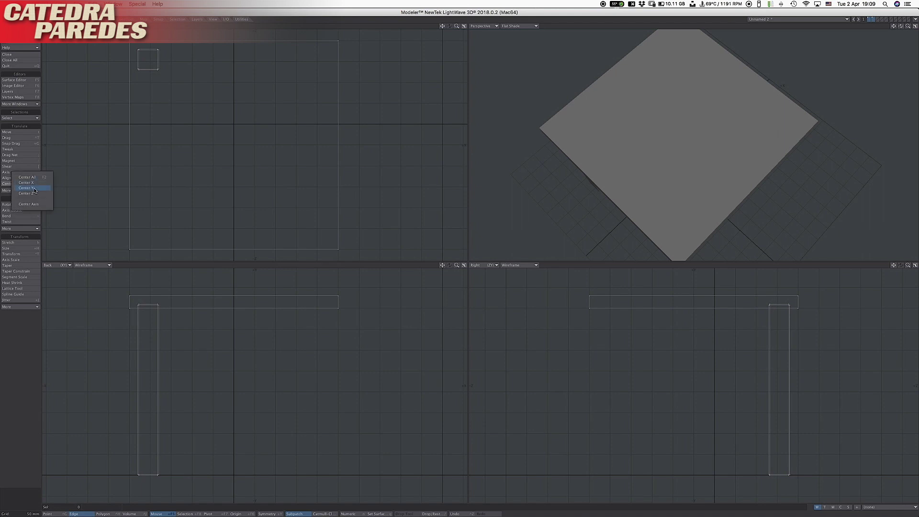
click(28, 192)
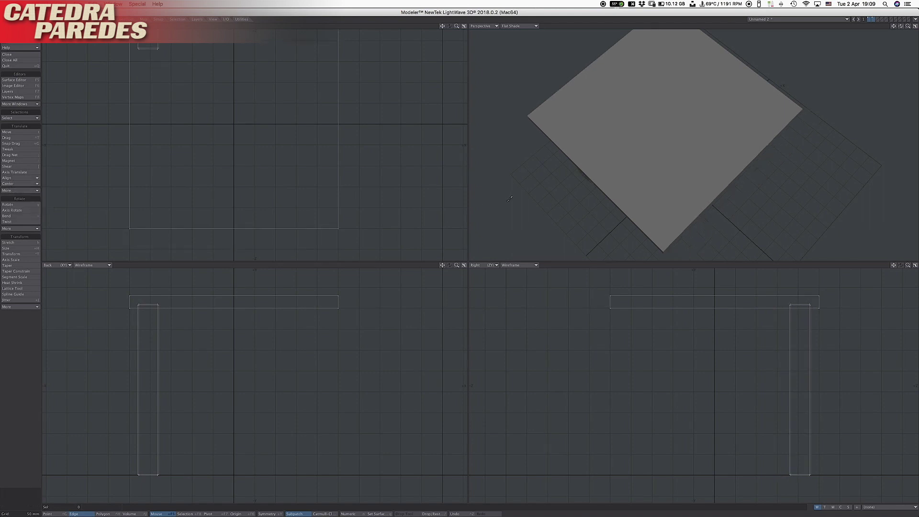
Step: On layer 2, with layer 1 as background, mirror the leg across the X center plane to the opposite corner
key(2)
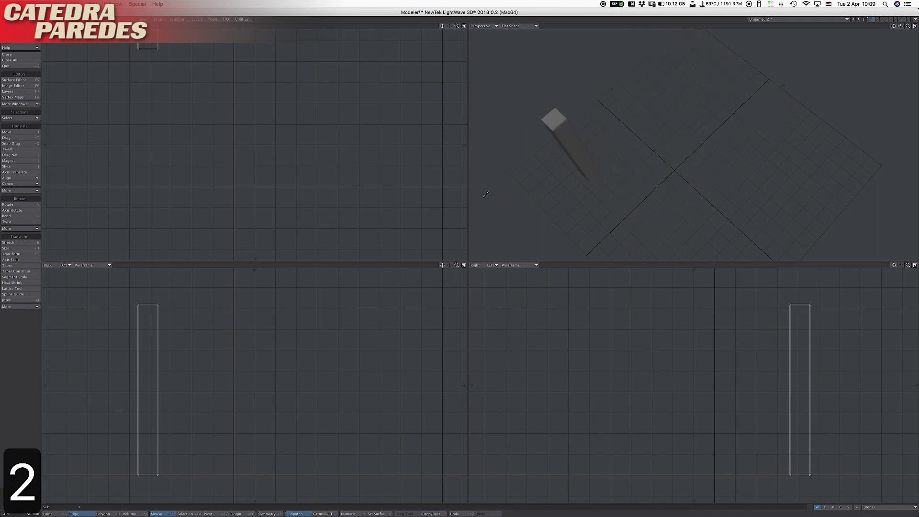
key(alt+1)
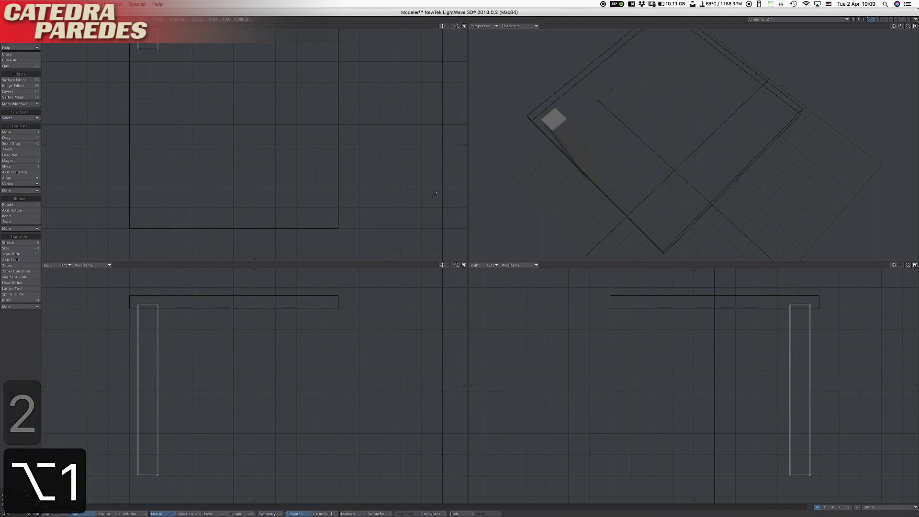
key(a)
key(shift+v)
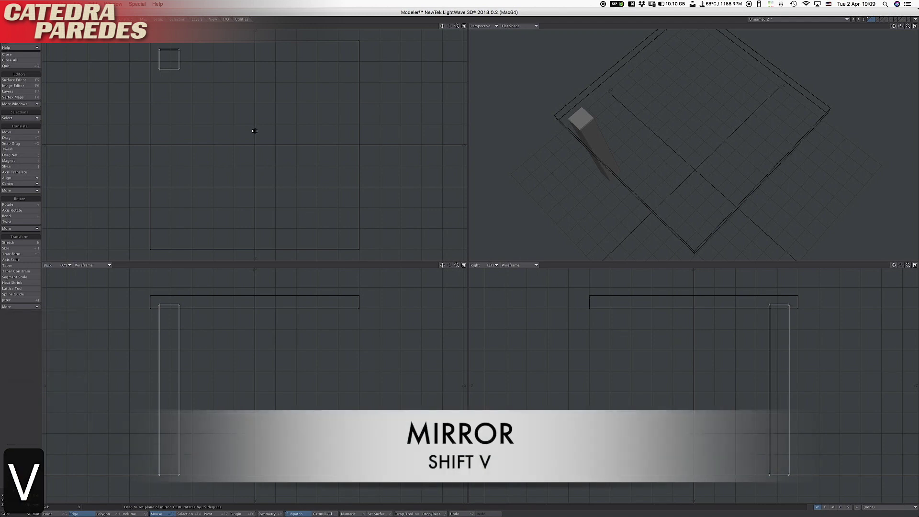
drag(254, 130, 253, 127)
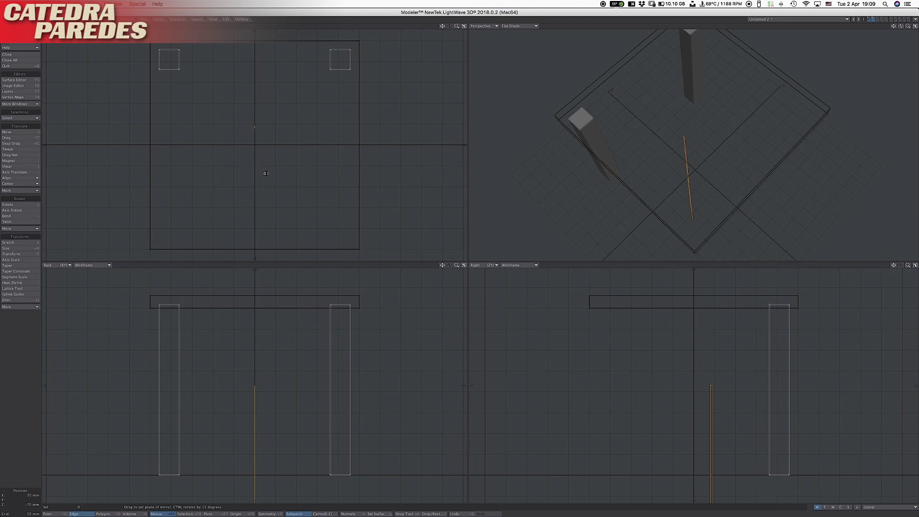
key(Return)
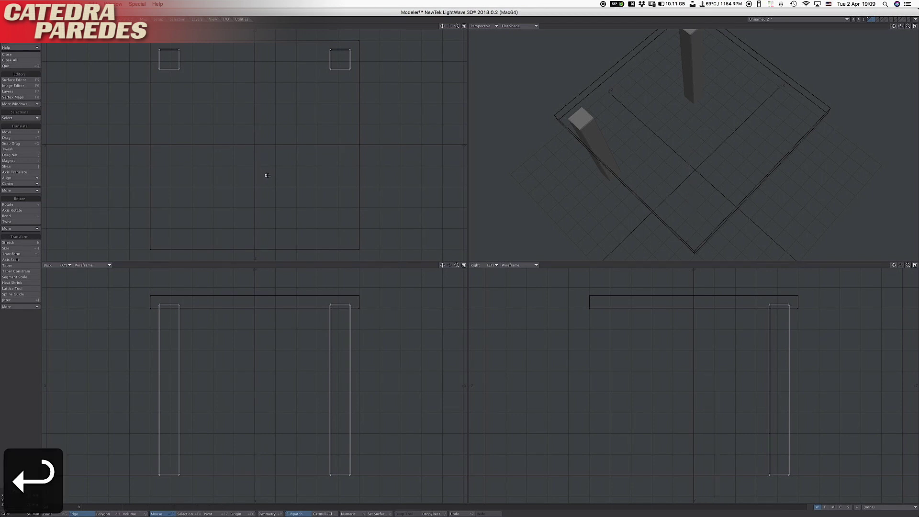
Step: Mirror both legs across the Z center plane to fill the remaining two corners, and inspect the four legs in perspective
key(shift+v)
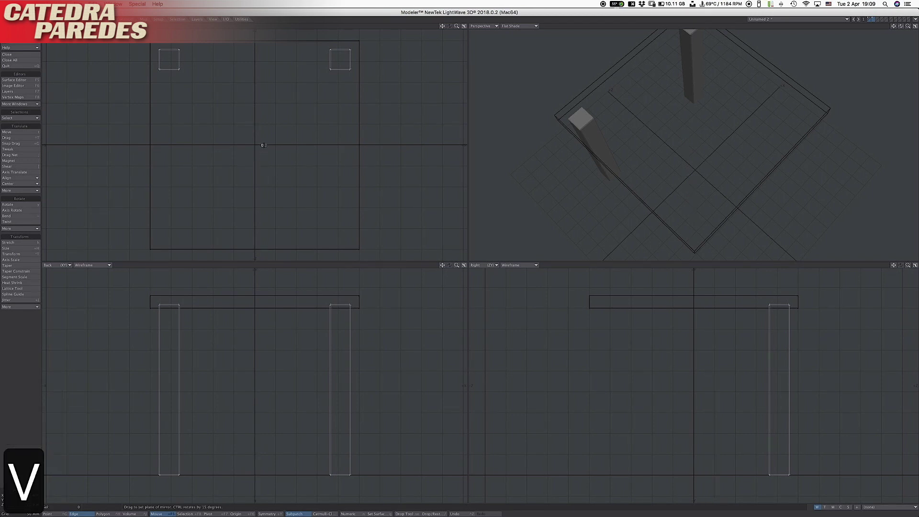
drag(262, 144, 359, 144)
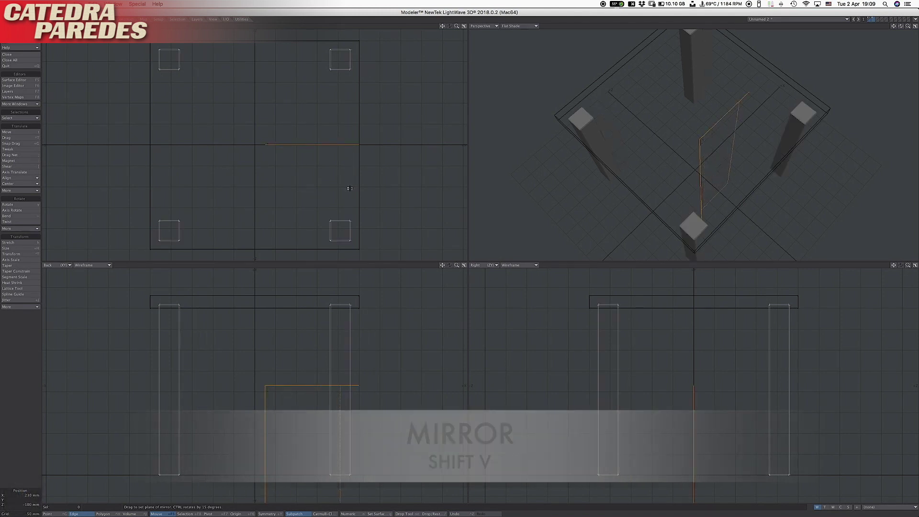
key(Return)
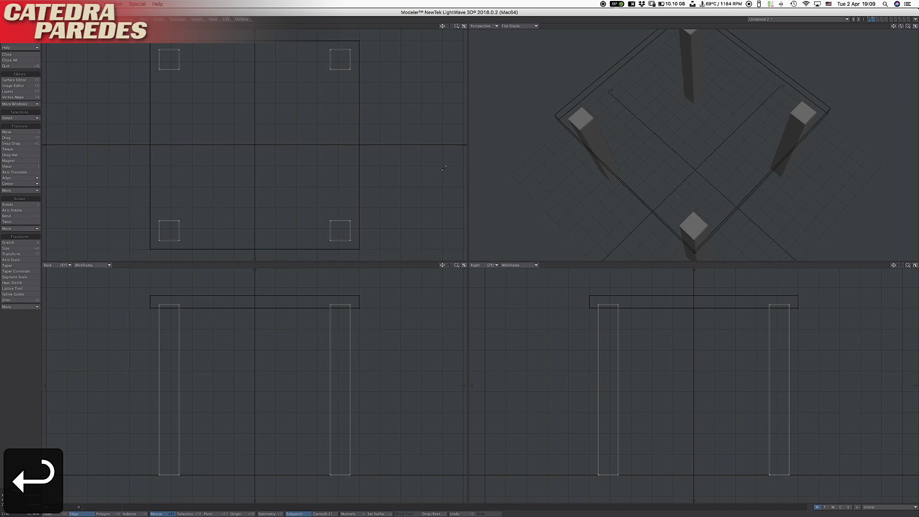
alt+drag(664, 176, 598, 151)
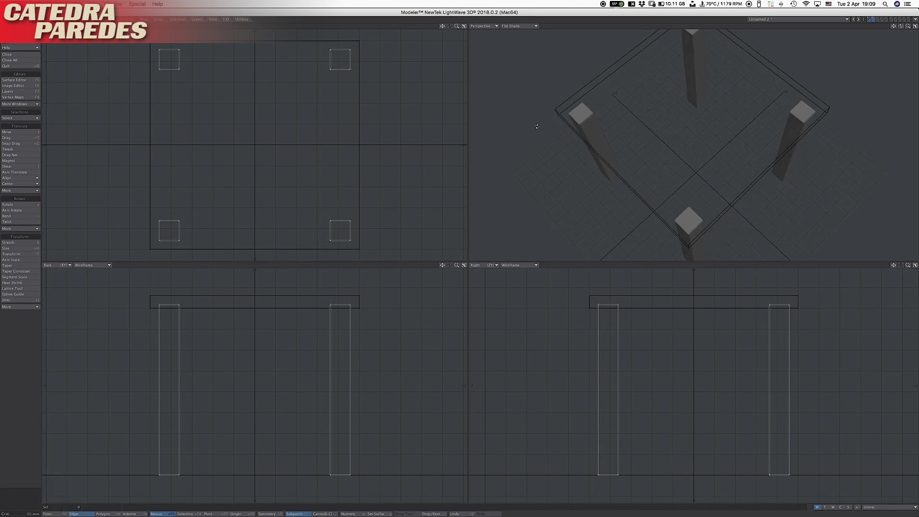
alt+drag(661, 187, 620, 134)
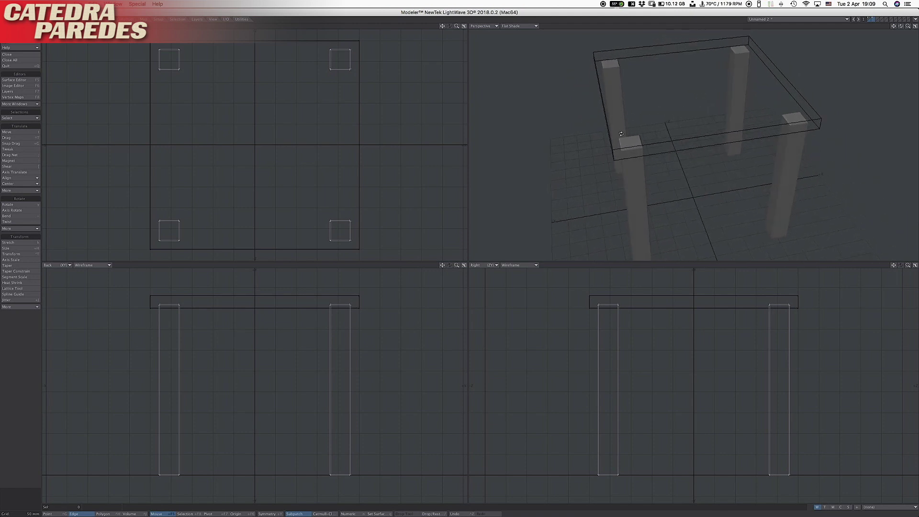
Step: Select the top points of the two back legs, move them straight up to more than double the legs' height, and clear the selection
key(ctrl+g)
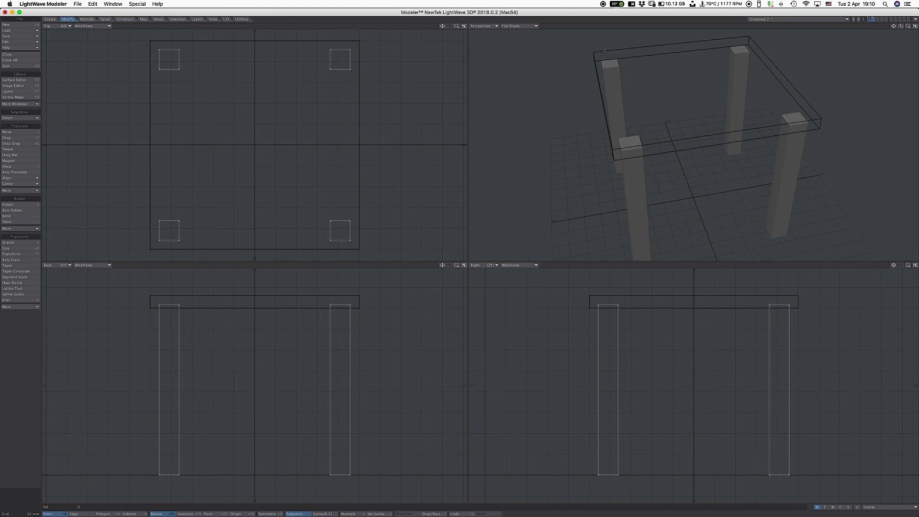
mouse_move(587, 75)
right_down()
mouse_move(684, 85)
mouse_move(761, 59)
mouse_move(685, 33)
mouse_move(604, 43)
right_up()
drag(457, 264, 354, 382)
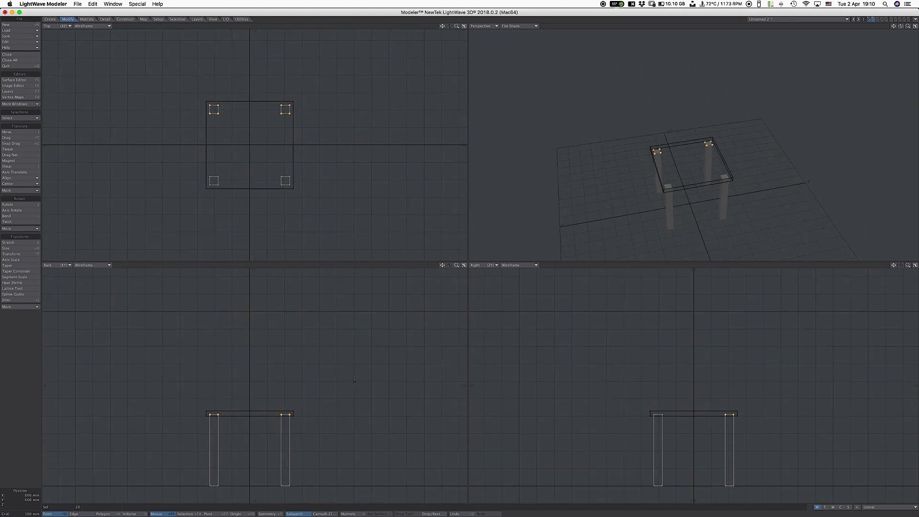
key(t)
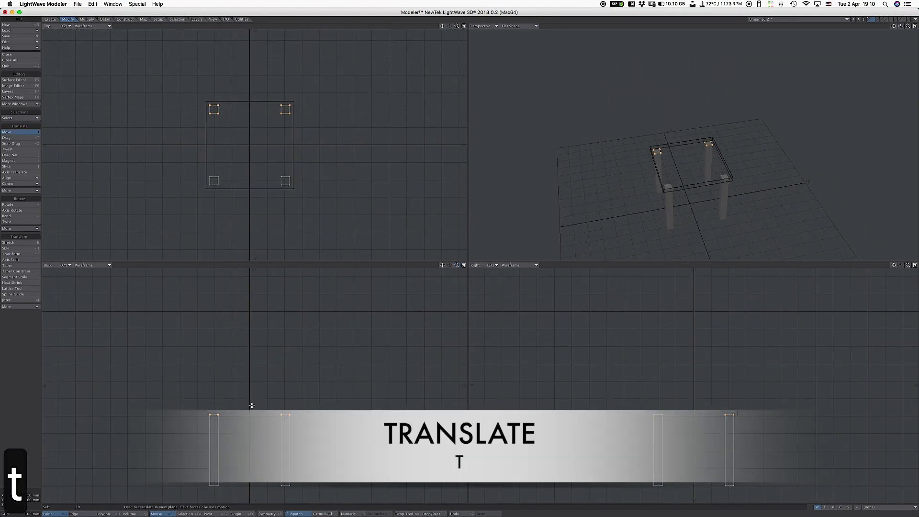
drag(250, 402, 251, 317)
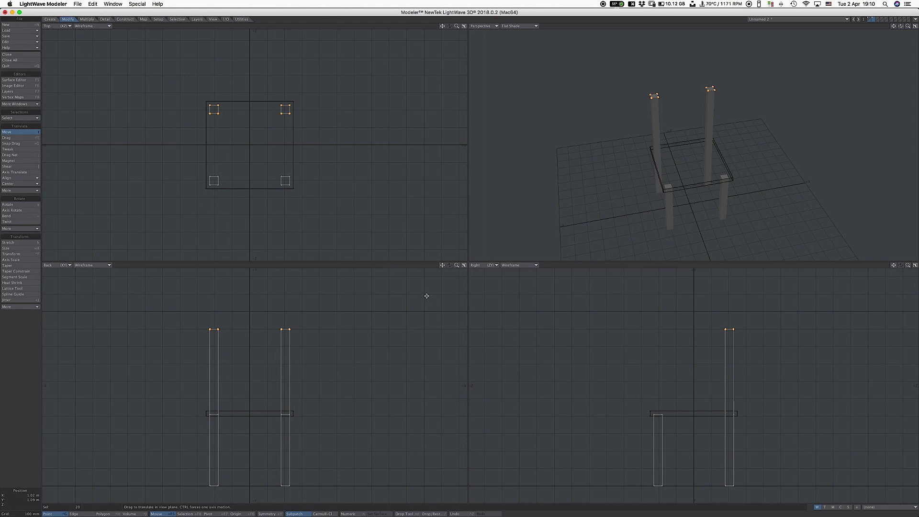
key(Return)
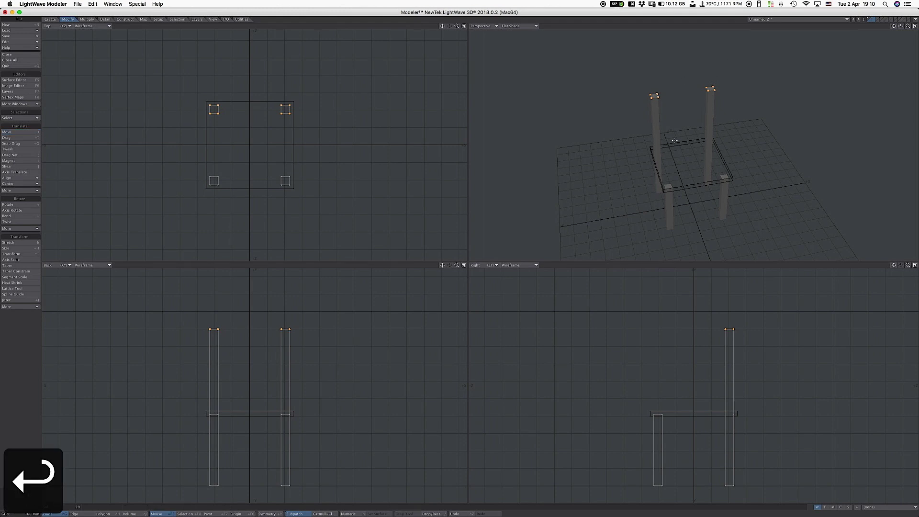
alt+drag(738, 168, 692, 178)
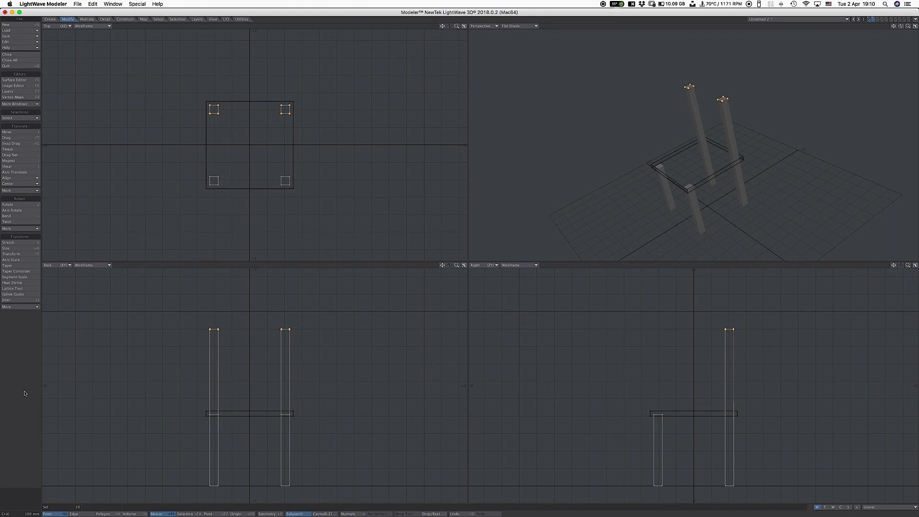
key(space)
key(space)
key(space)
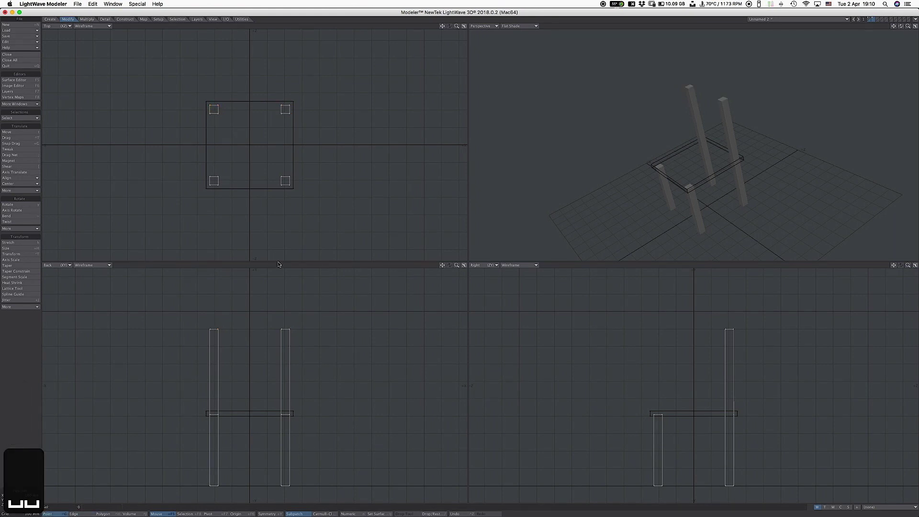
Step: Create a thin backrest box between the extended back legs near their tops, centered in their depth, and inspect it together with layer 1
key(shift+x)
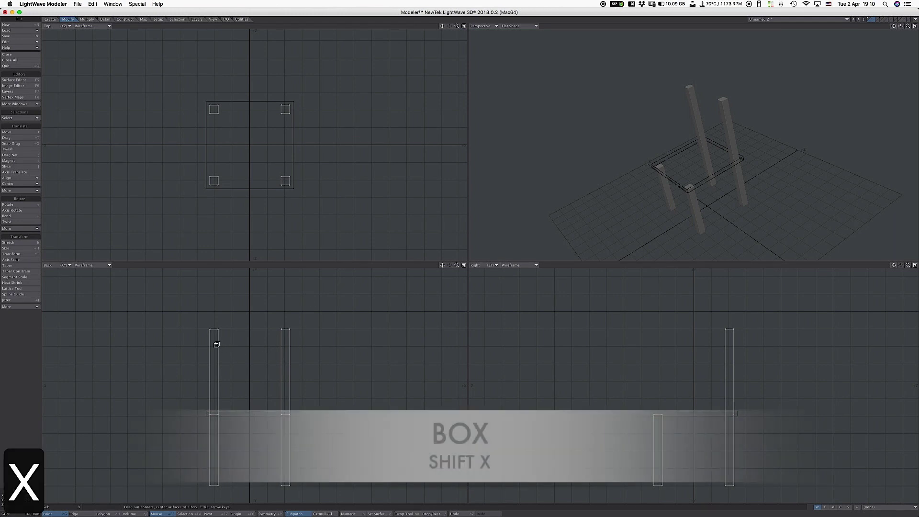
drag(214, 343, 285, 364)
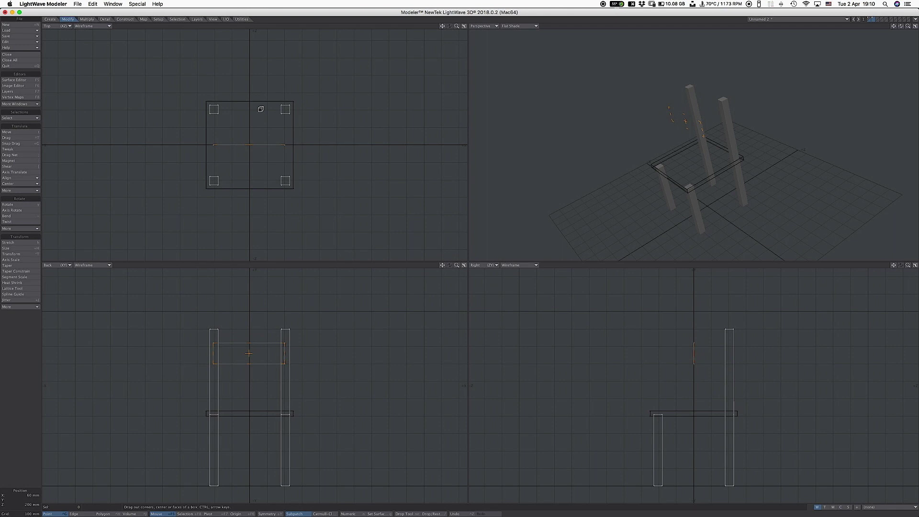
drag(258, 108, 260, 105)
drag(250, 142, 250, 111)
key(a)
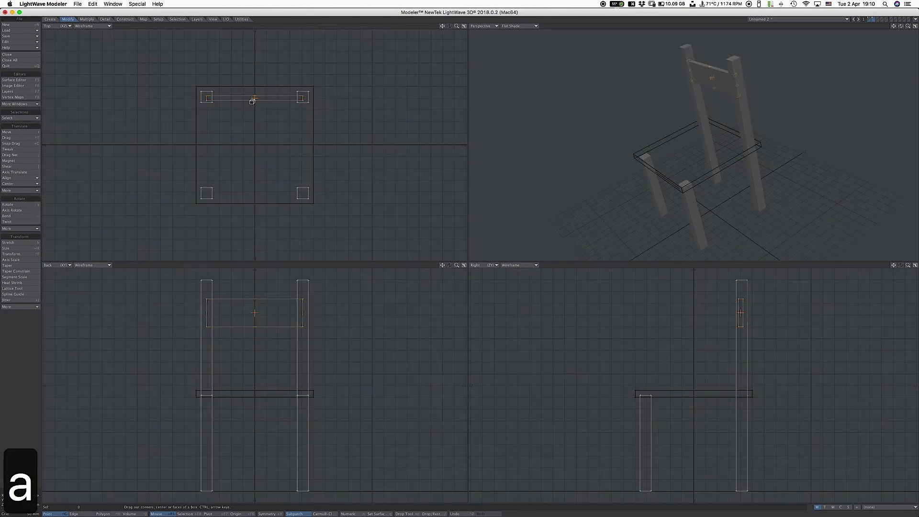
key(shift+a)
drag(254, 99, 255, 95)
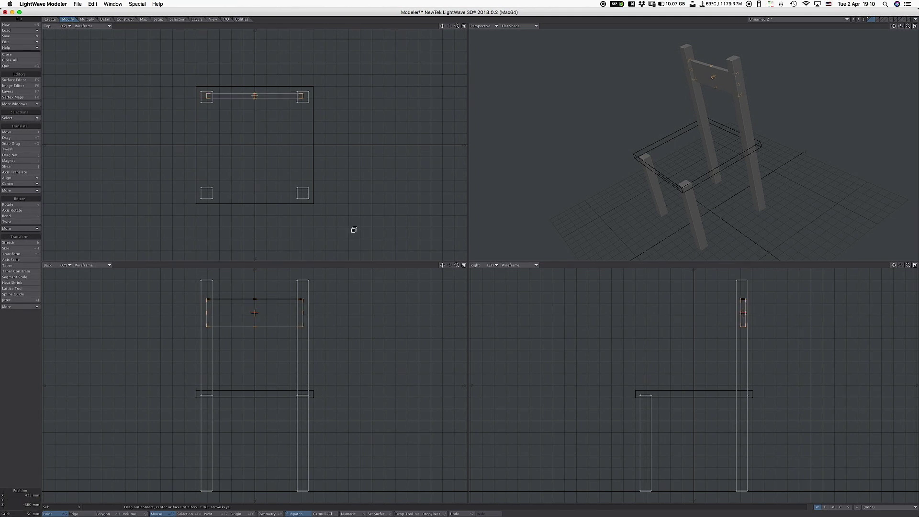
key(Return)
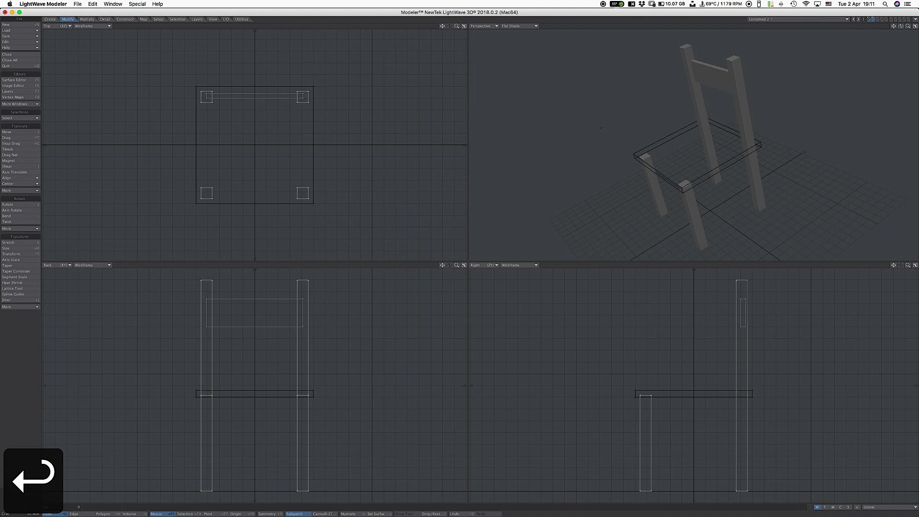
key(shift+1)
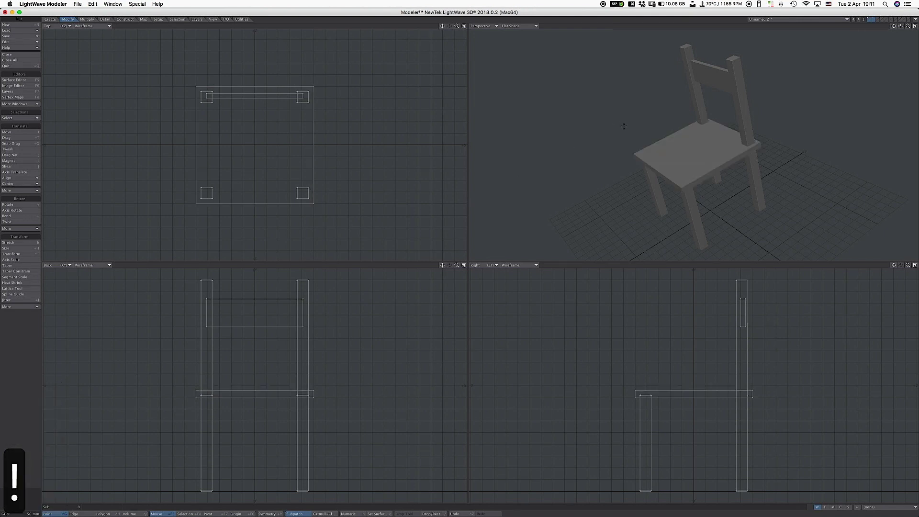
alt+drag(656, 209, 789, 139)
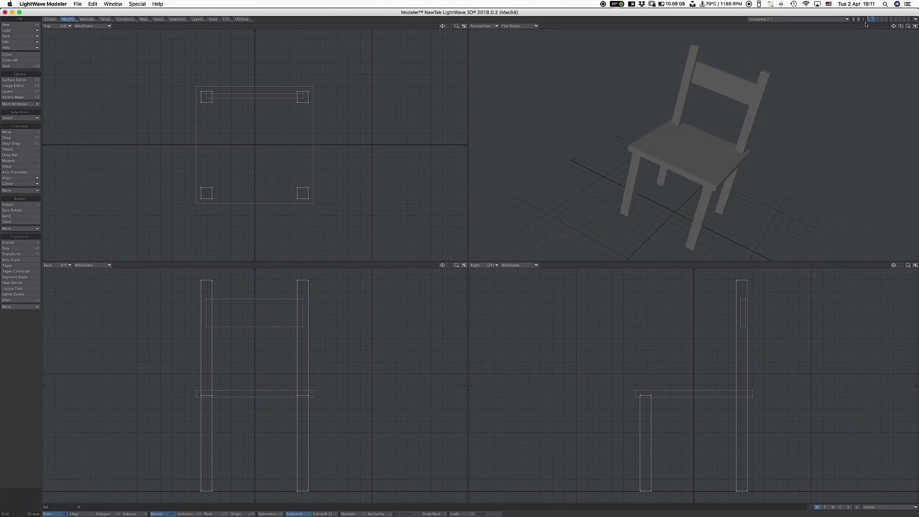
Step: Make layer 3 the active layer and show layers 1 and 2 together as its background
key(3)
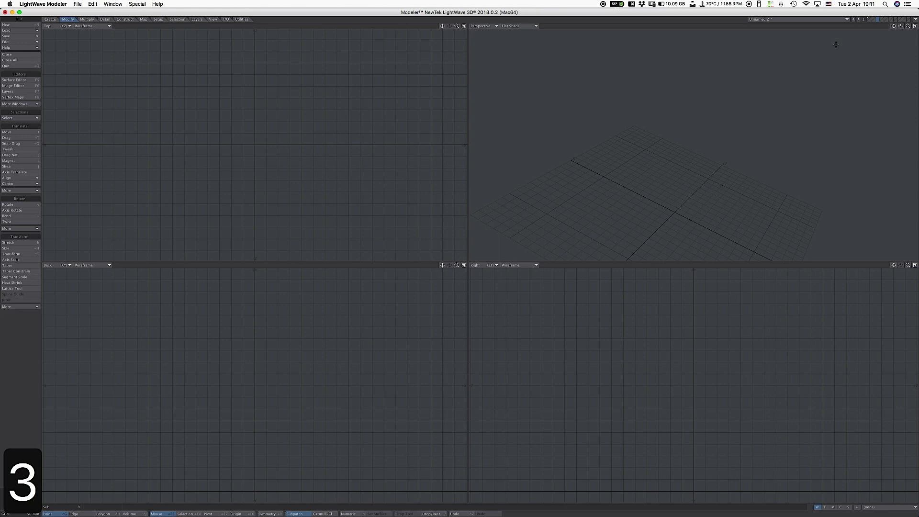
key(shift+1)
key(shift+2)
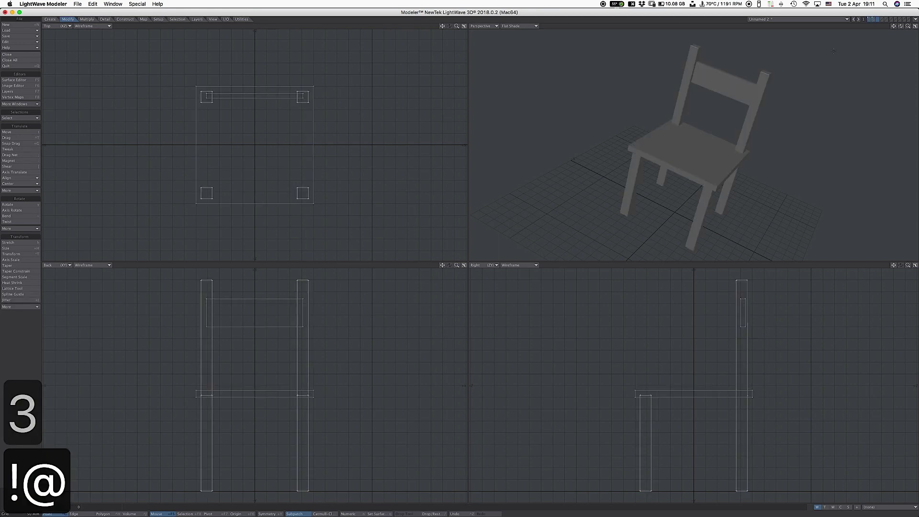
key(alt+2)
key(alt+1)
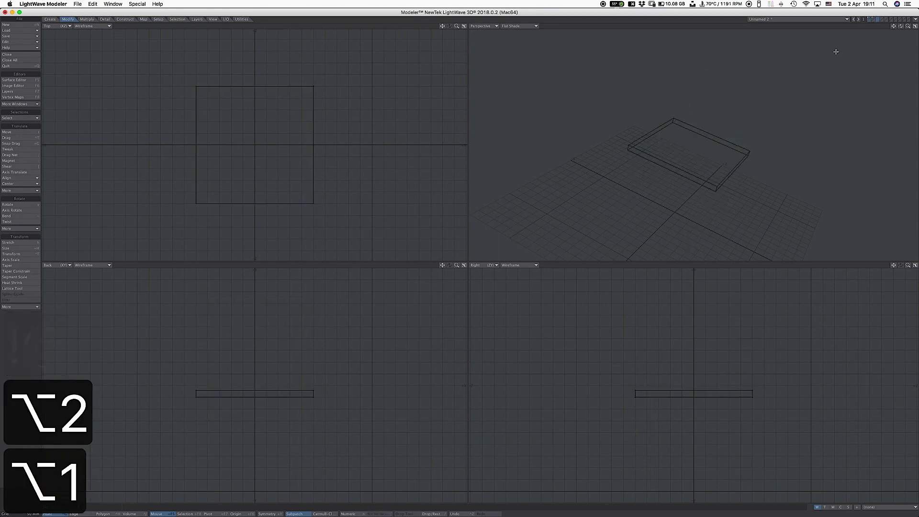
key(alt+shift+2)
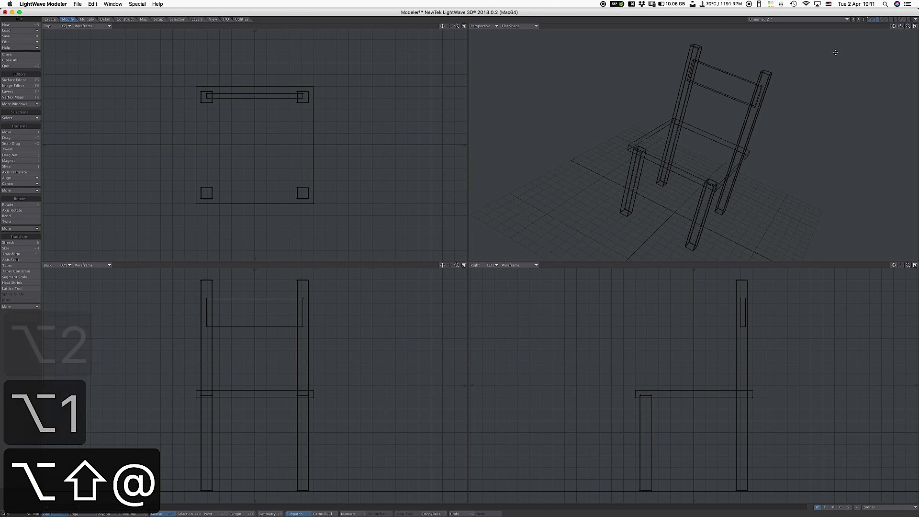
Step: Create a flat cushion box on top of the seat, in front of the back legs, divided into three segments along each axis
key(shift+x)
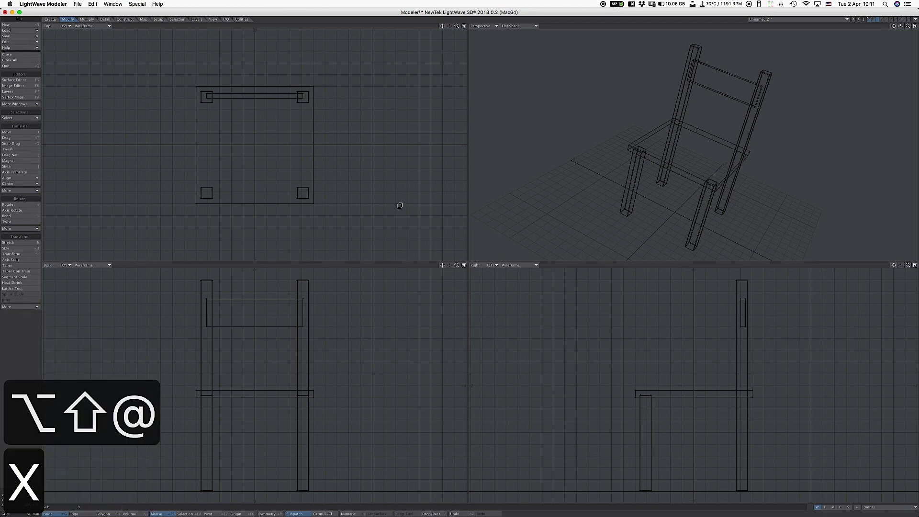
drag(204, 101, 301, 198)
drag(251, 379, 254, 385)
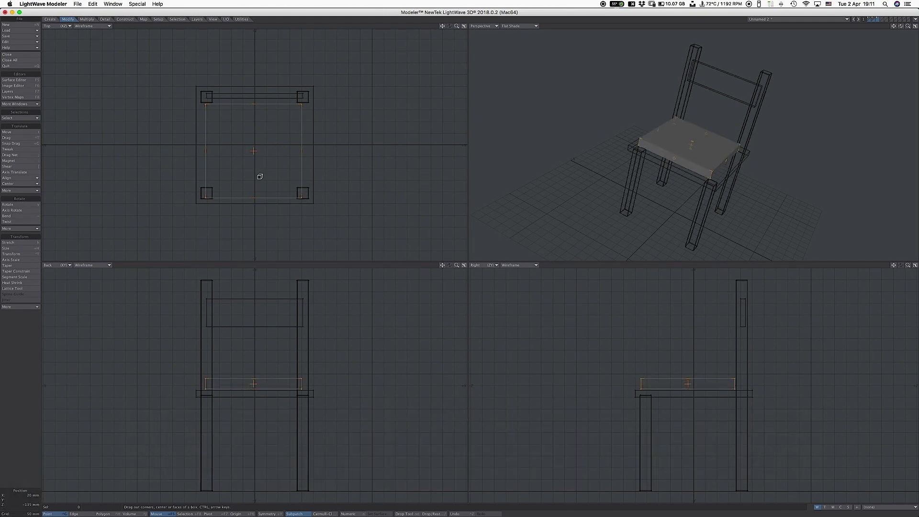
key(Right)
key(Right)
key(Up)
key(Up)
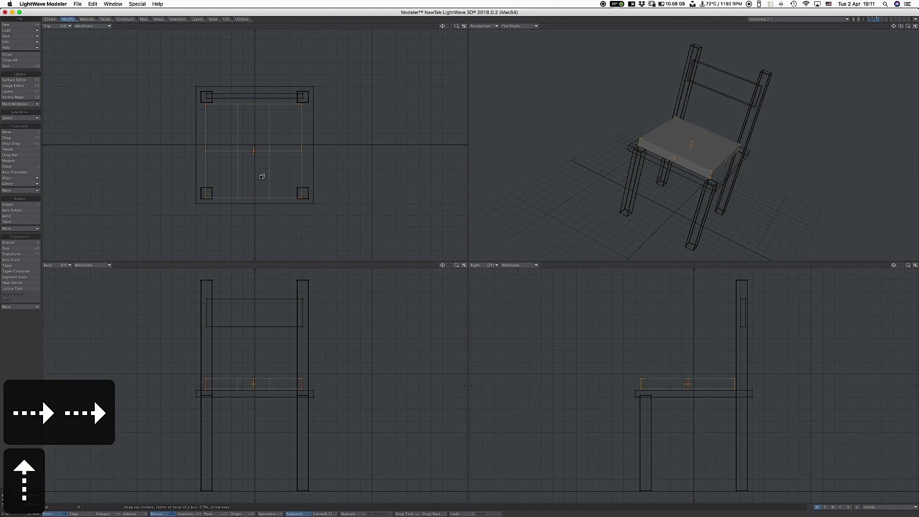
key(Up)
key(Up)
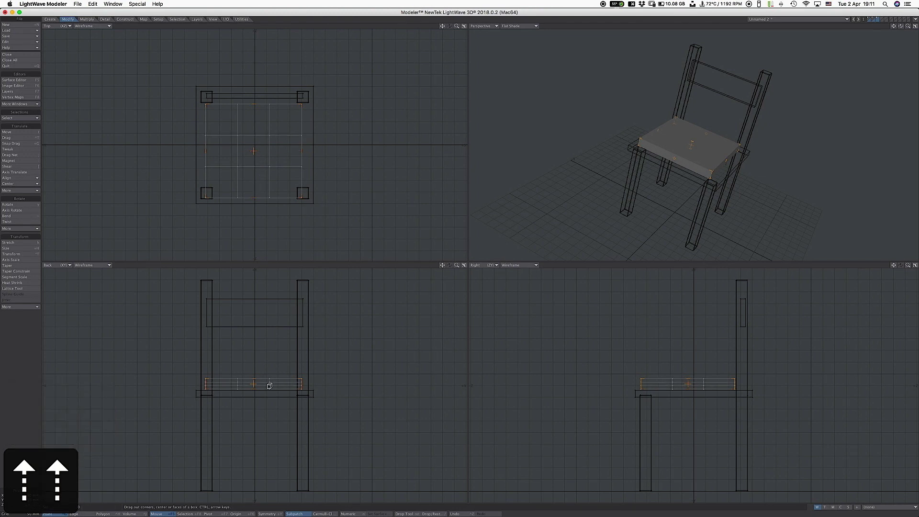
key(Return)
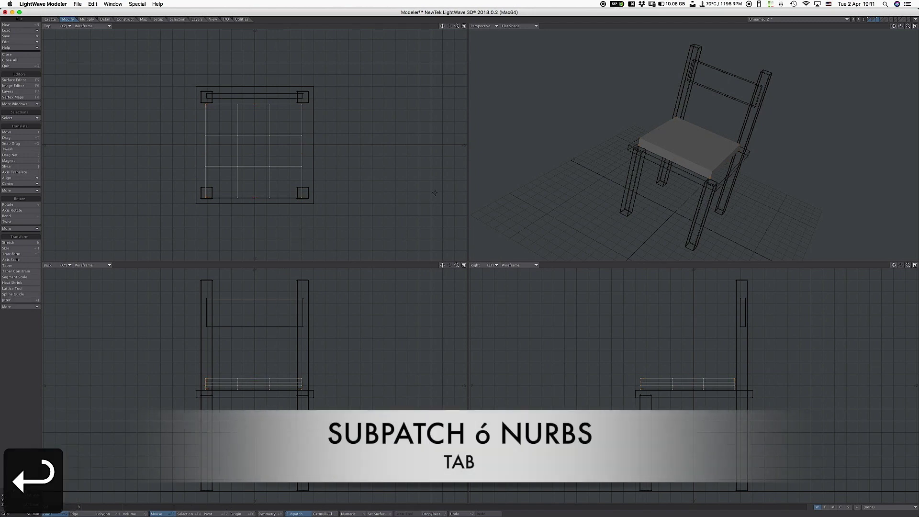
Step: Convert the cushion to a subpatch and scale it up to nearly the seat's width, with the perspective view in Sketch shading
key(Tab)
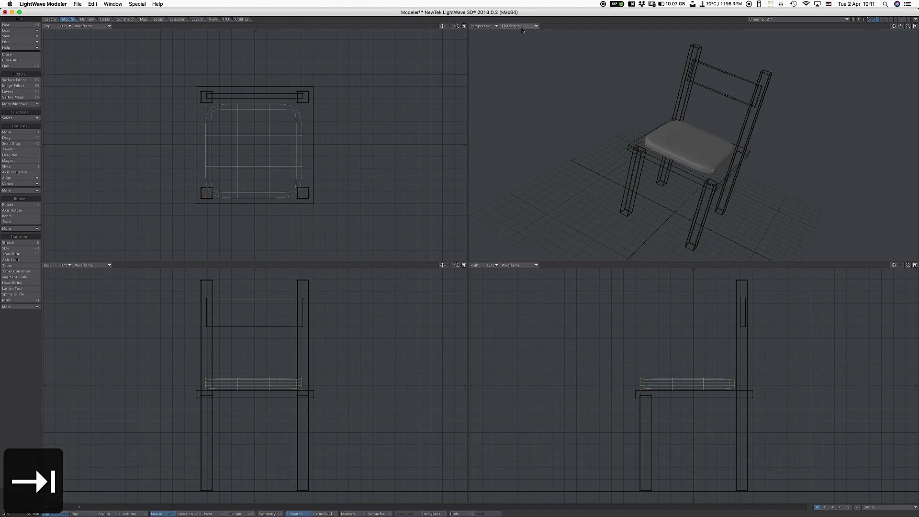
click(522, 26)
click(515, 25)
mouse_move(699, 145)
alt+mouse_down()
mouse_move(654, 128)
mouse_move(631, 136)
alt+mouse_up()
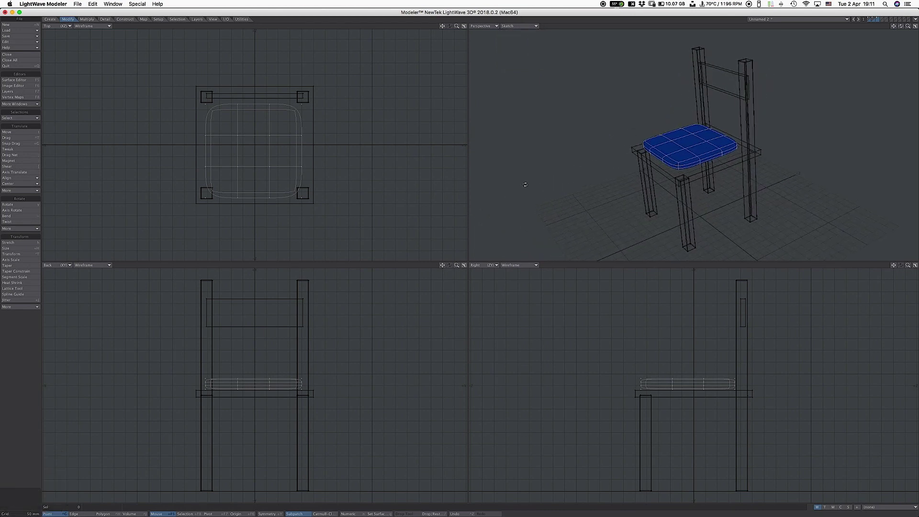
key(shift+h)
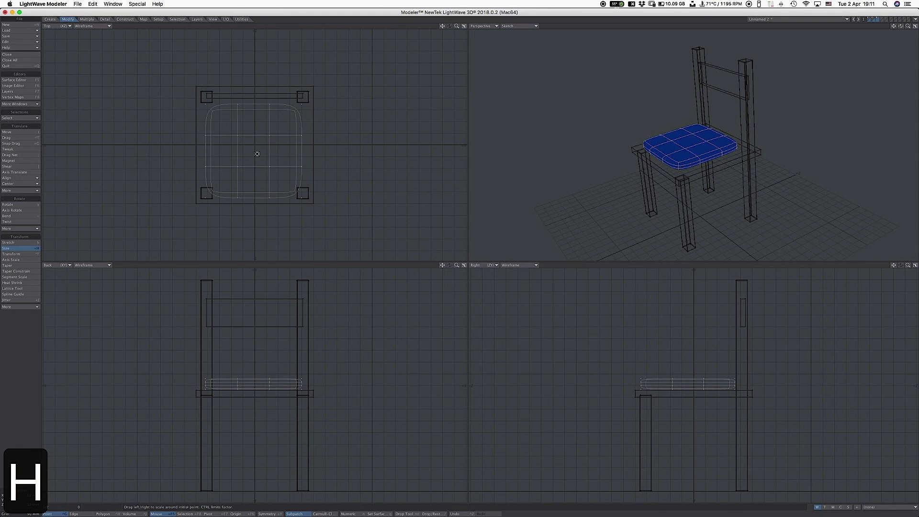
mouse_move(256, 149)
mouse_down()
mouse_move(278, 149)
mouse_move(266, 143)
mouse_up()
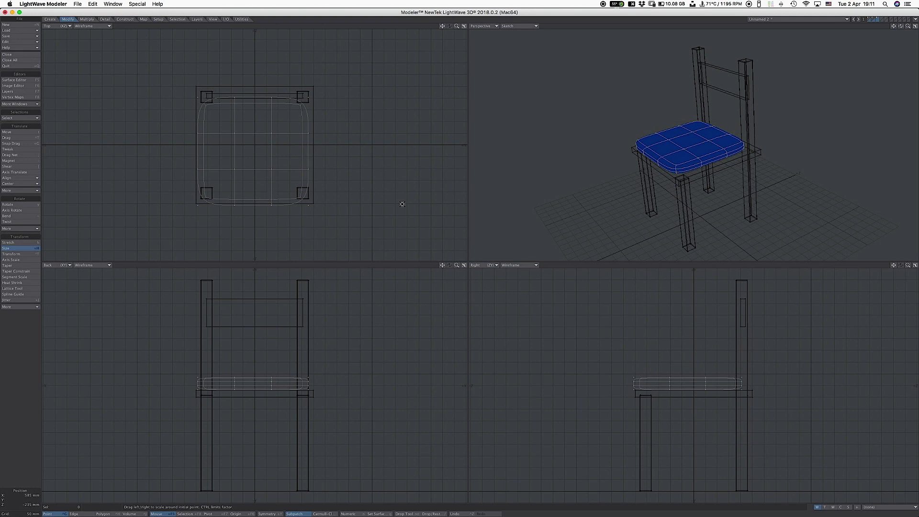
Step: Switch to layer 1, expand the current object in the enlarged layer list, and rename the seat layer as Asiento
key(1)
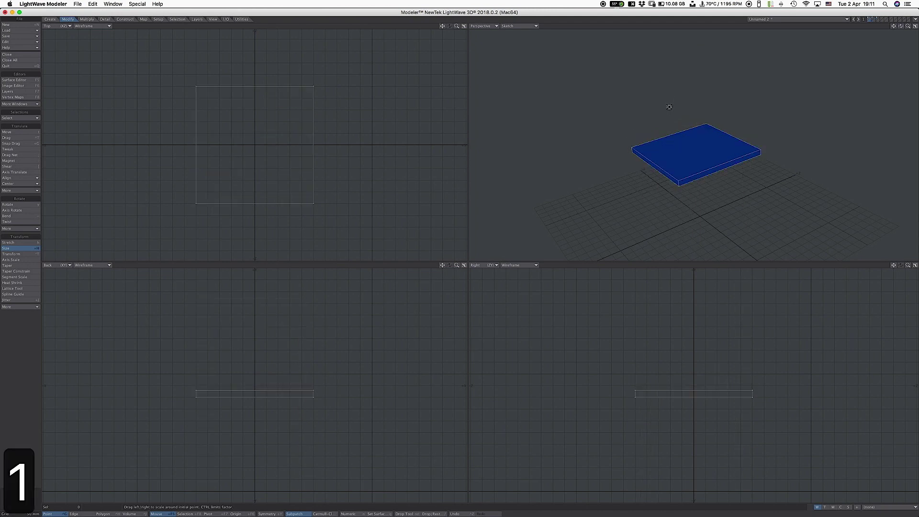
mouse_move(918, 9)
mouse_down()
mouse_move(816, 6)
mouse_move(918, 6)
mouse_up()
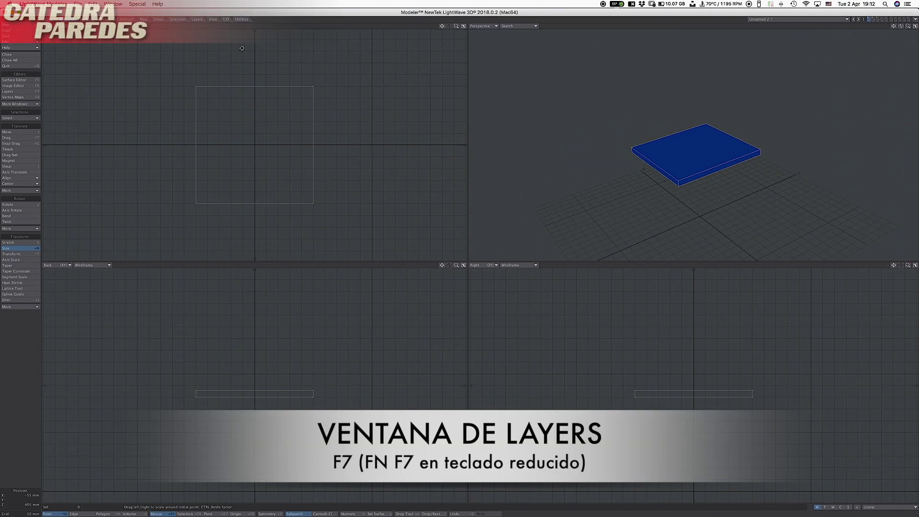
key(F7)
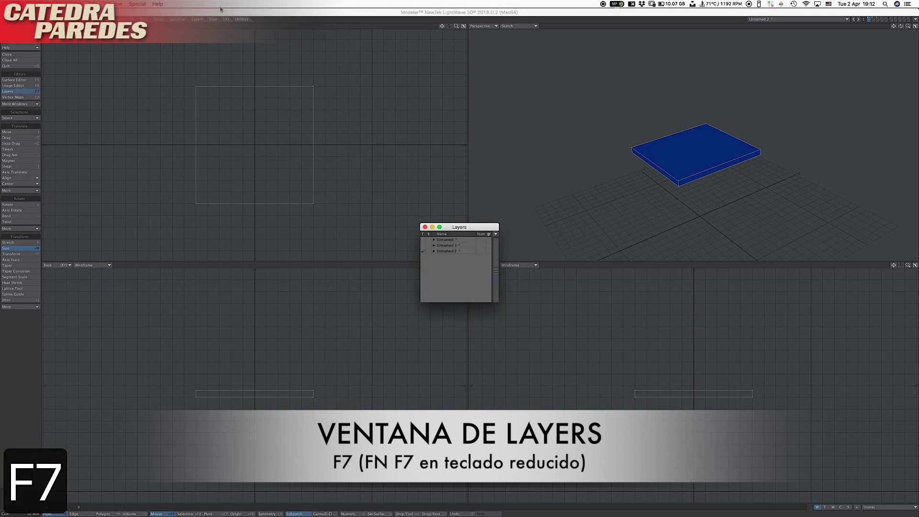
click(434, 252)
drag(496, 301, 521, 362)
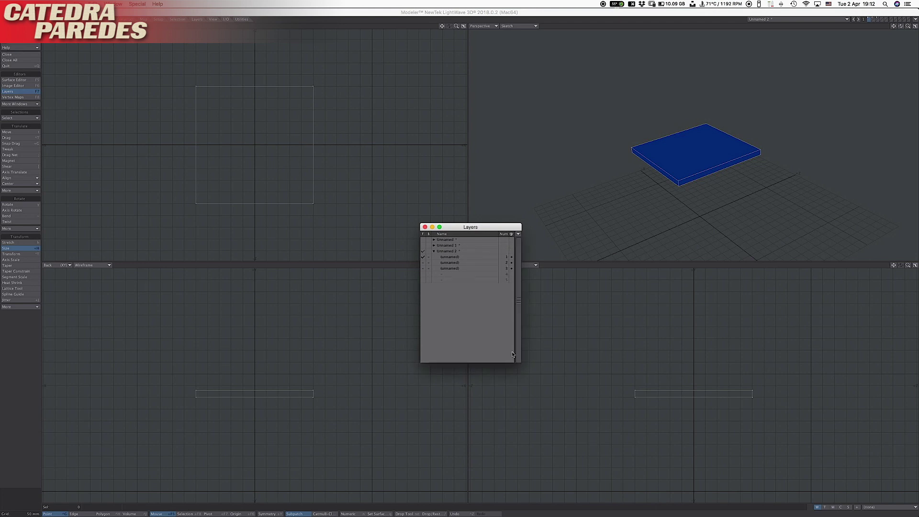
double_click(455, 258)
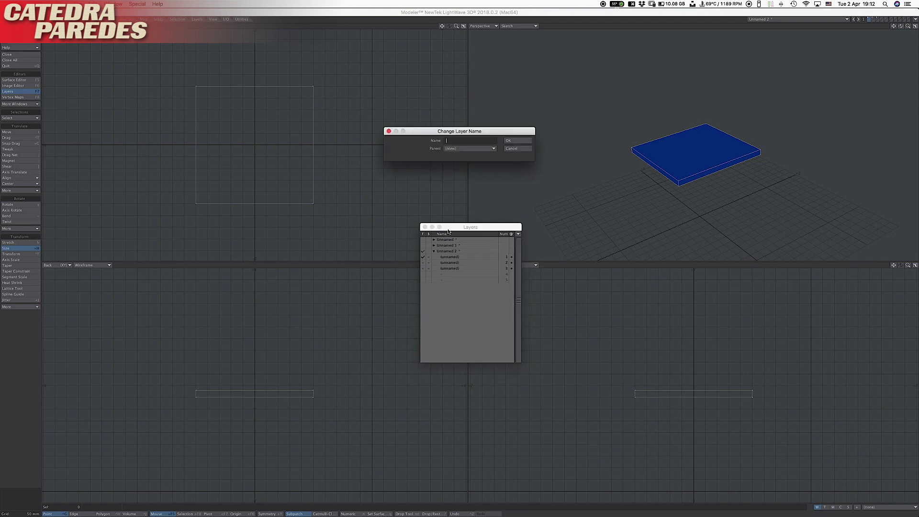
text(Asie)
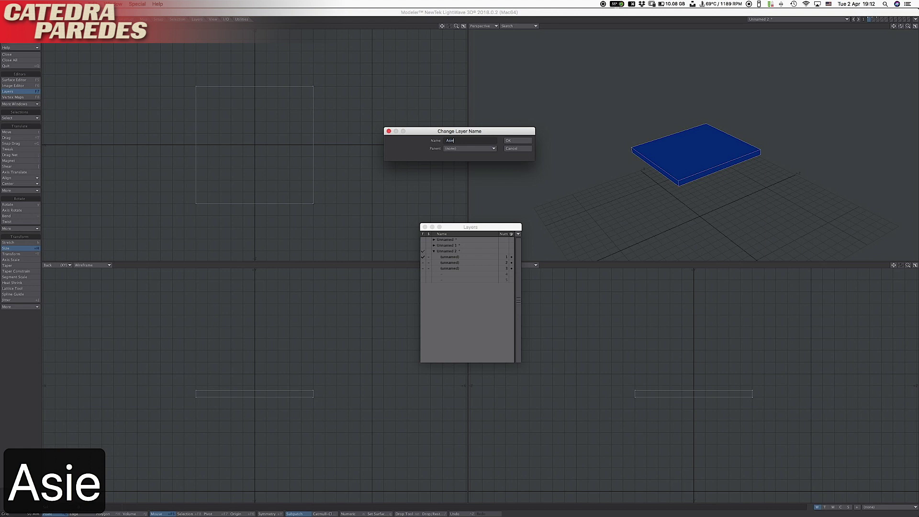
text(nto)
key(Return)
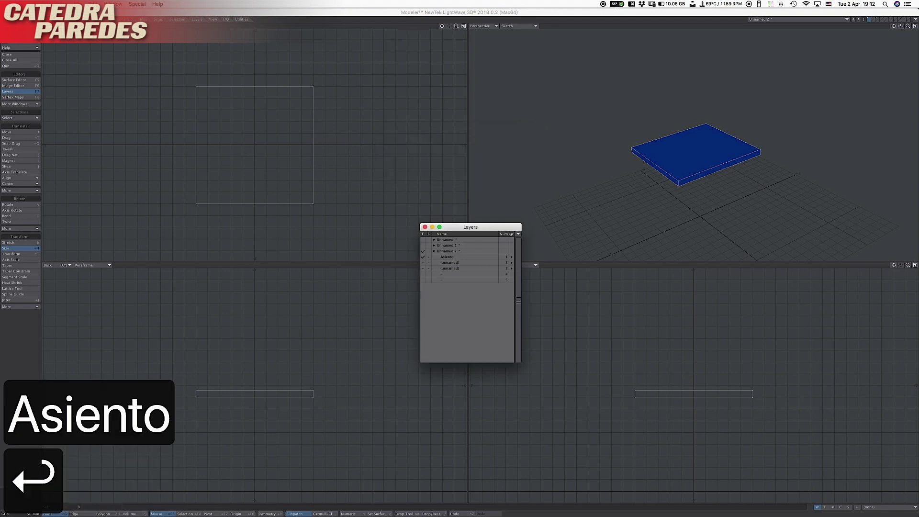
Step: Rename layer 2, which holds the legs and backrest, as Patas and set its parent to Asiento
click(450, 262)
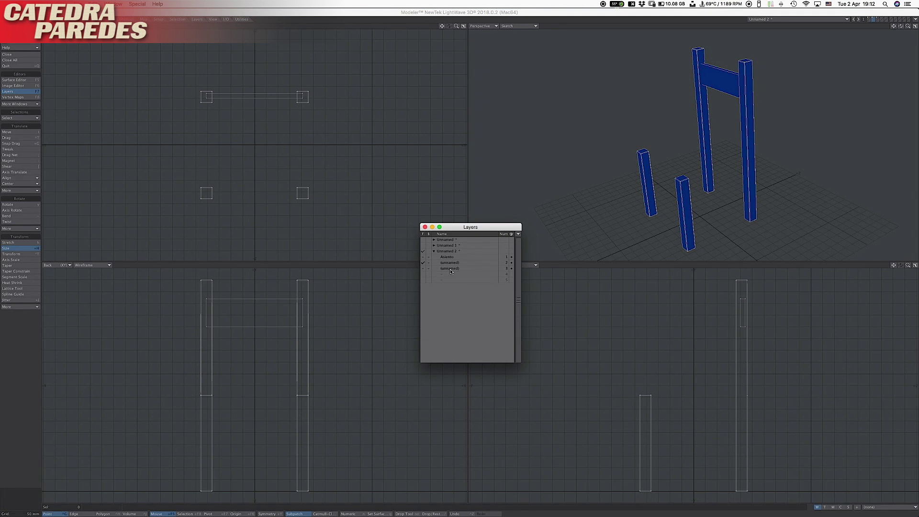
double_click(451, 263)
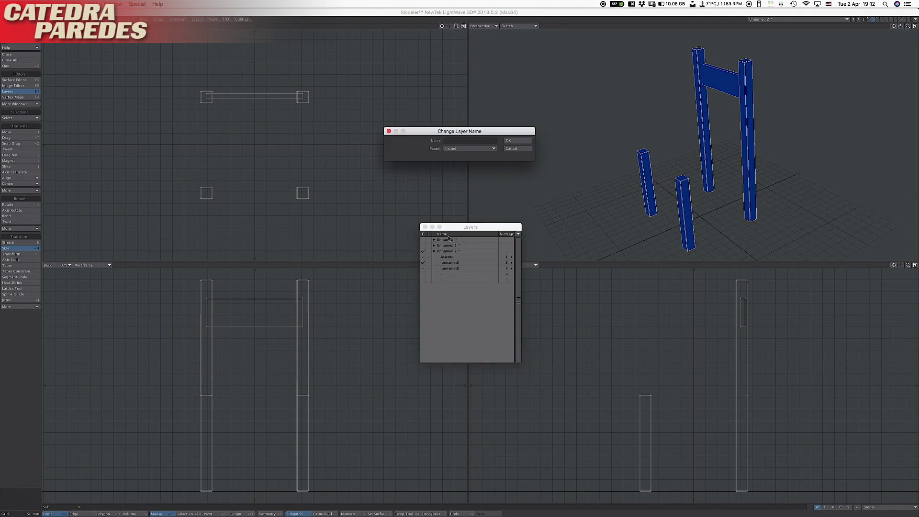
text(Patas)
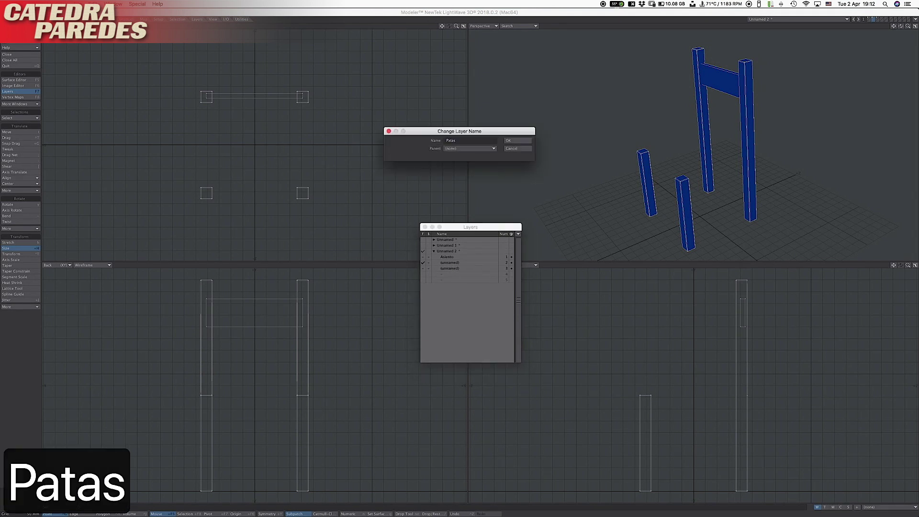
click(461, 149)
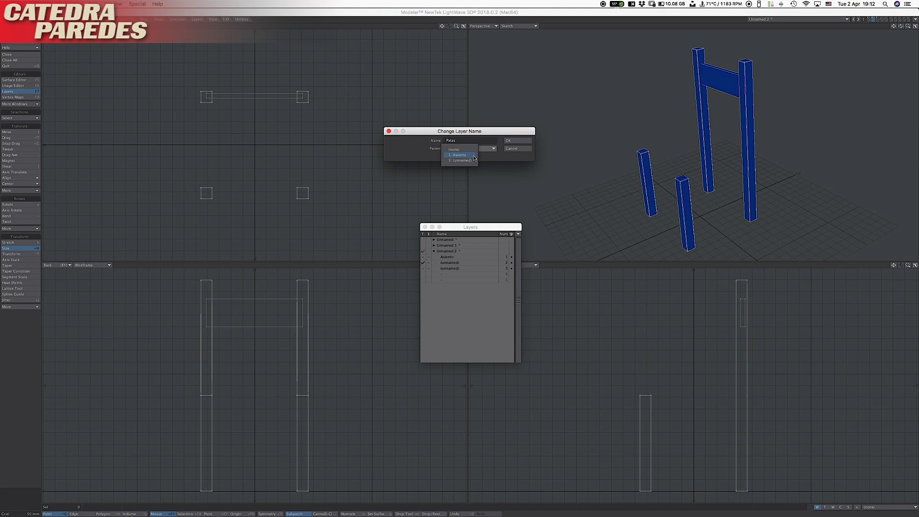
click(474, 158)
click(508, 144)
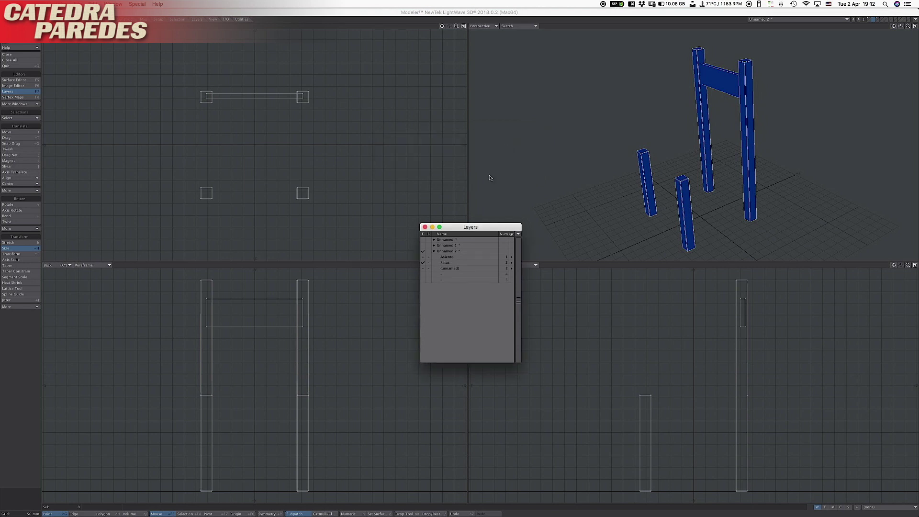
Step: Rename layer 3 with the cushion as Almohadon, set its parent to Asiento, and close the layer list
click(449, 268)
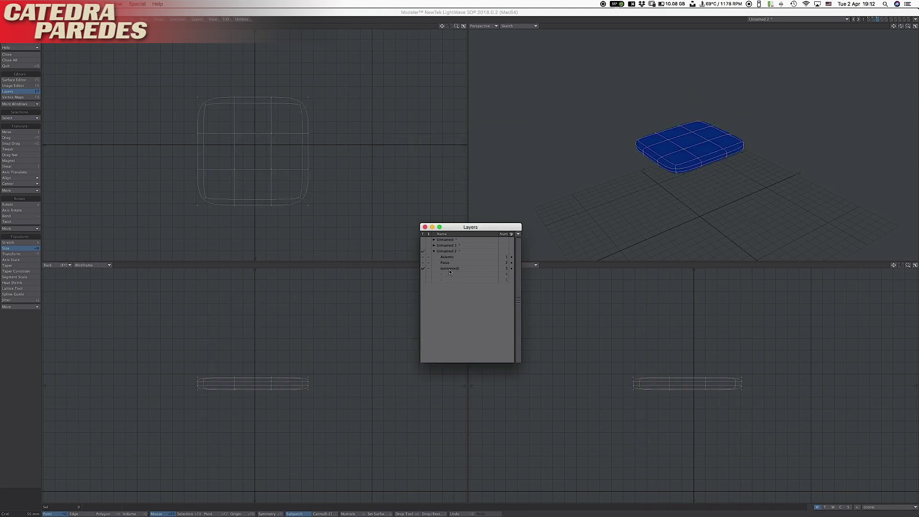
double_click(450, 269)
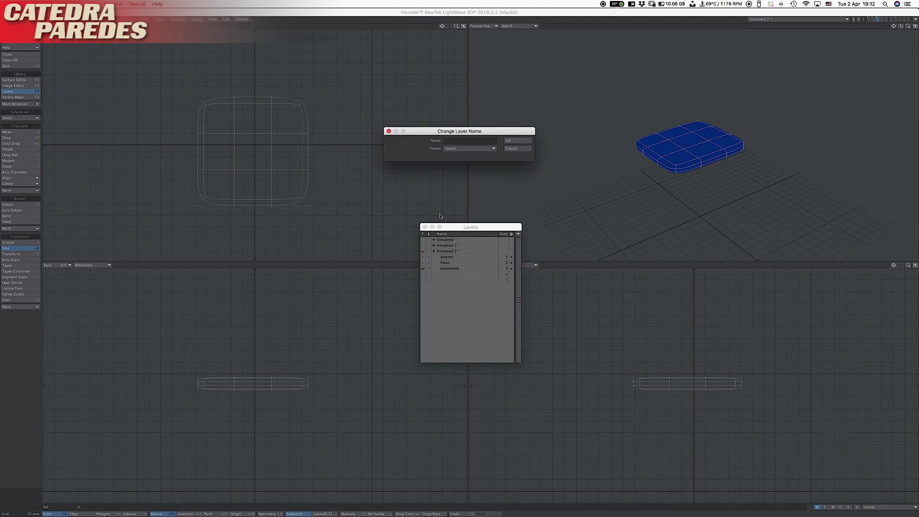
text(Almoha)
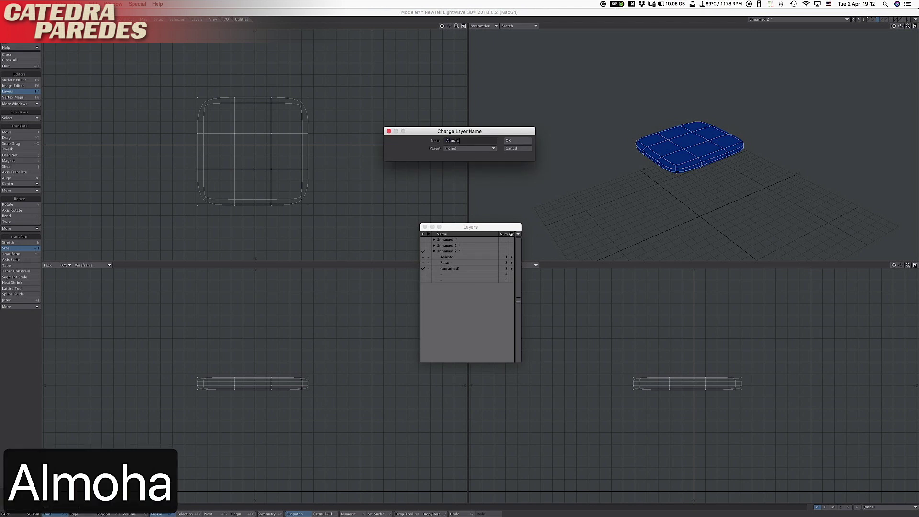
text(don)
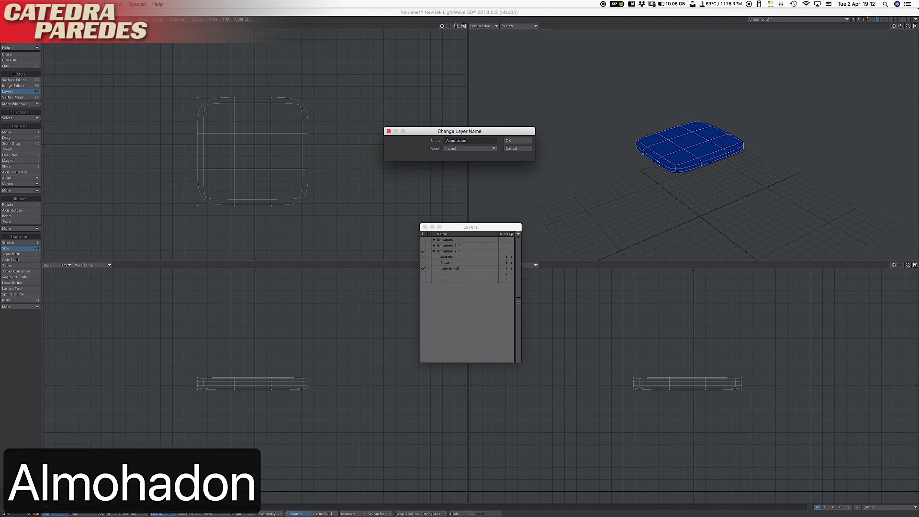
click(493, 148)
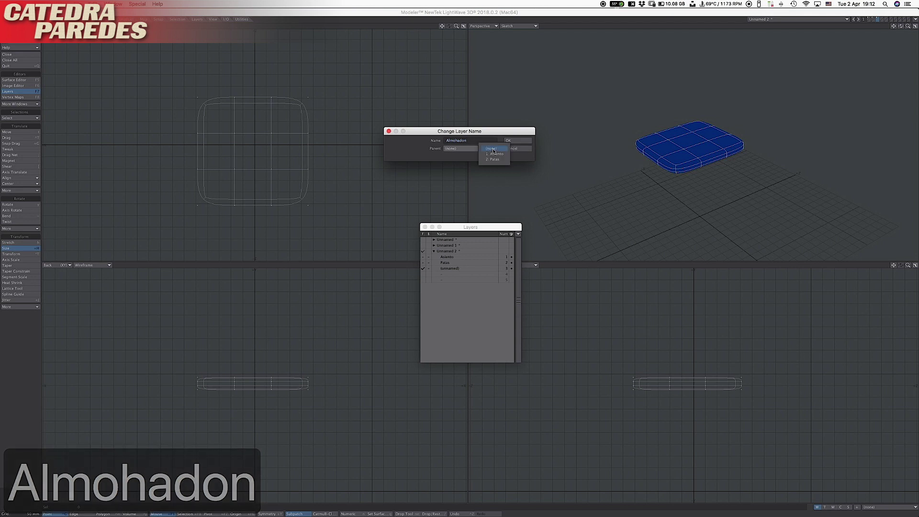
click(493, 154)
click(512, 141)
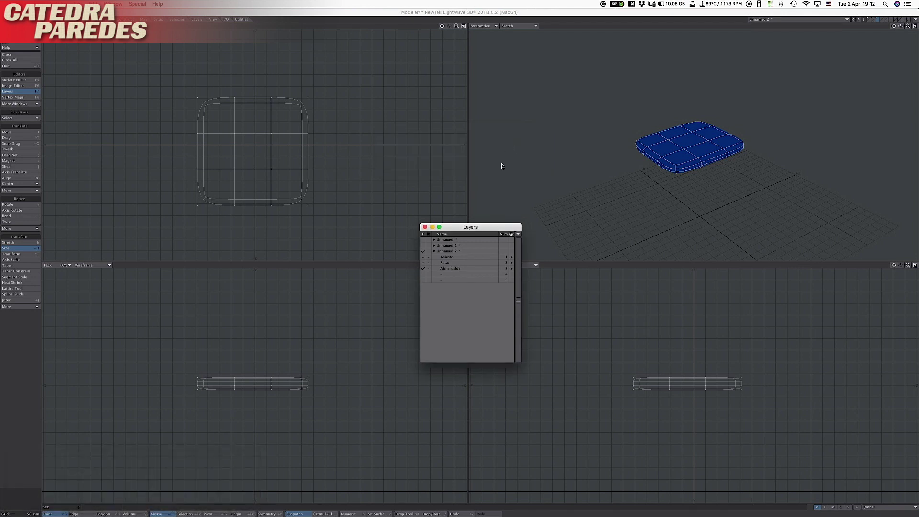
click(425, 226)
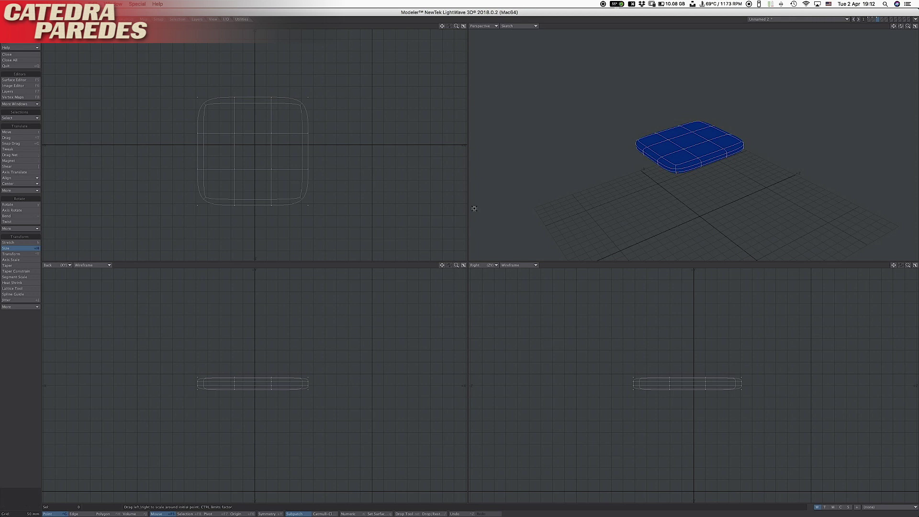
Step: Show all three layers together in the foreground, orbit around the chair, and set the perspective view to Flat Shade
key(shift+1)
key(shift+2)
alt+drag(619, 173, 665, 179)
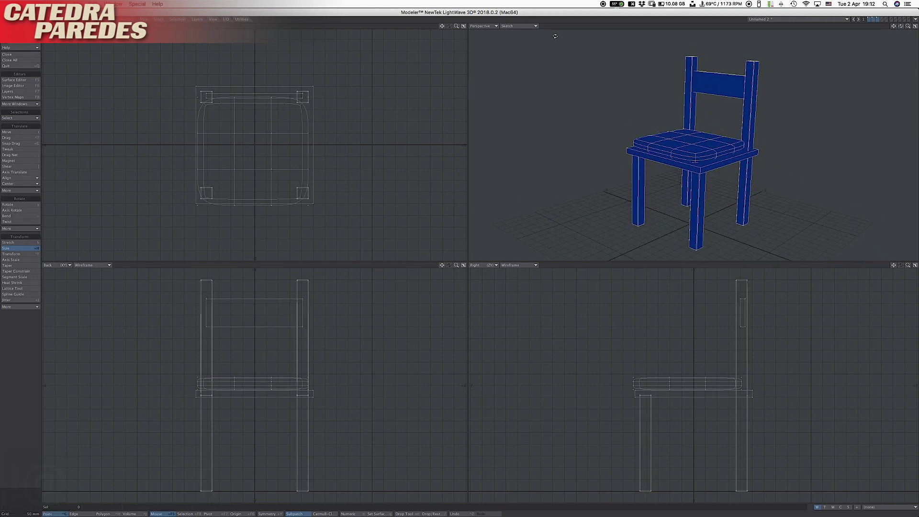
click(520, 26)
click(535, 40)
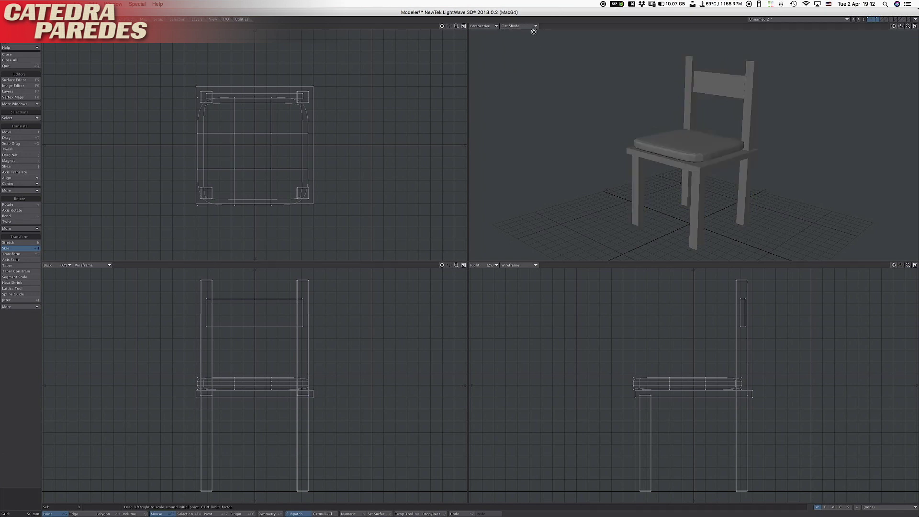
Step: Assign the seat on layer 1 a surface named Asiento with the red color 255, 63, 63
key(q)
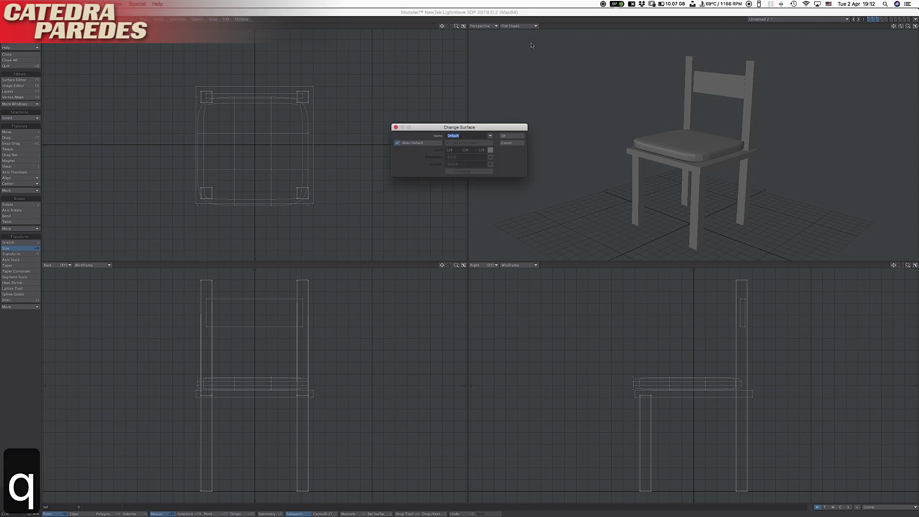
click(517, 143)
key(1)
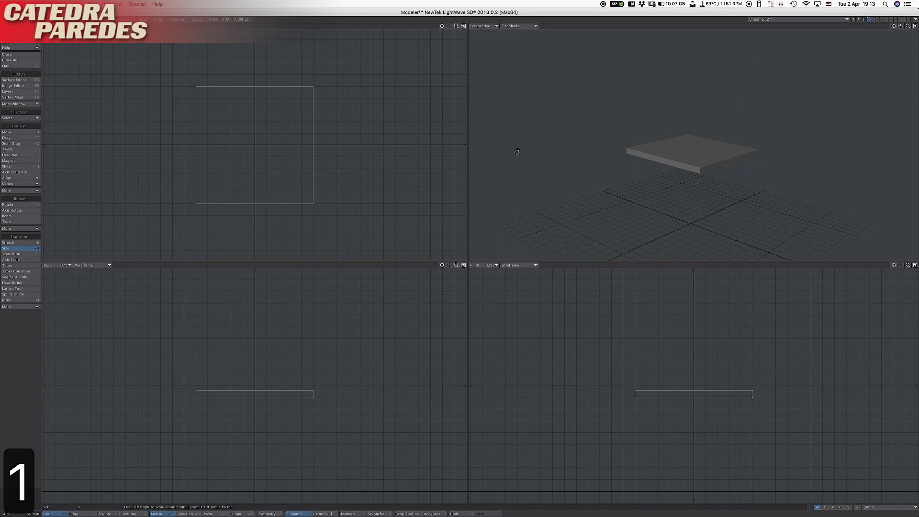
key(q)
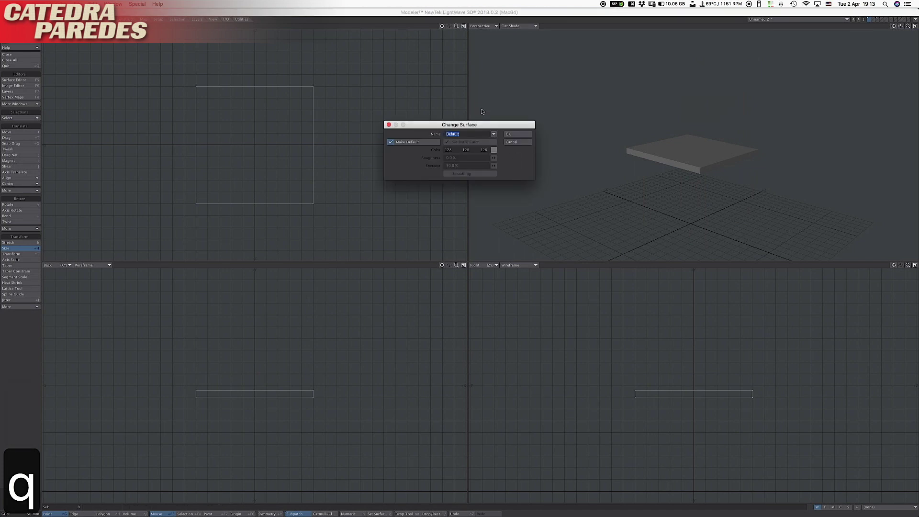
text(Asiento)
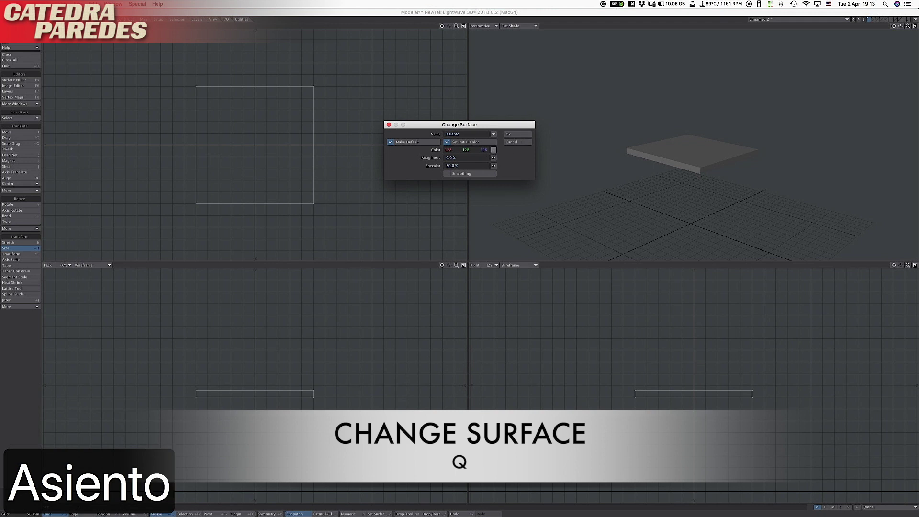
click(494, 149)
click(476, 311)
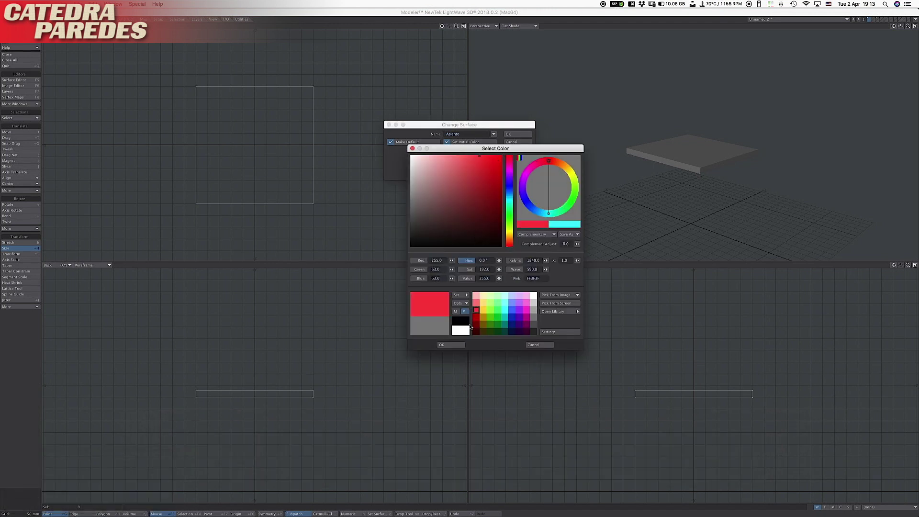
click(461, 344)
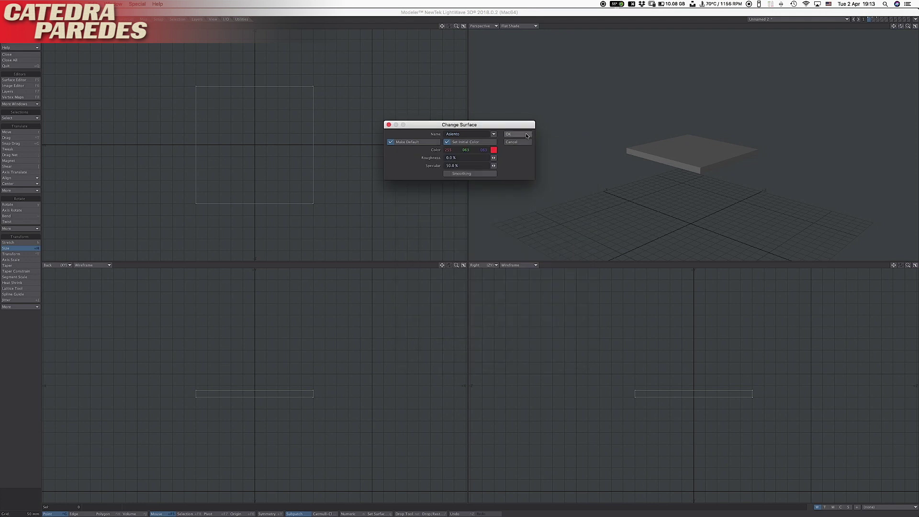
click(518, 135)
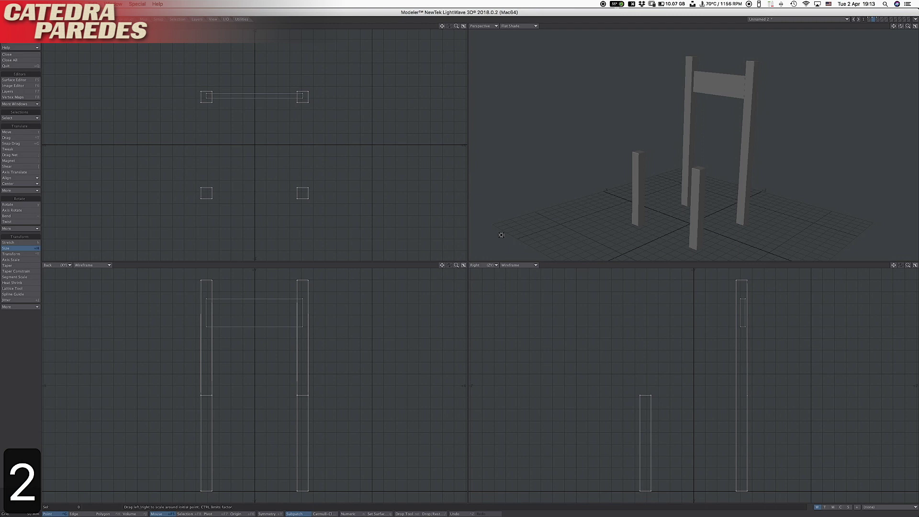
Step: Assign the legs and backrest on layer 2 a surface named patas with a light green color
key(q)
text(patas)
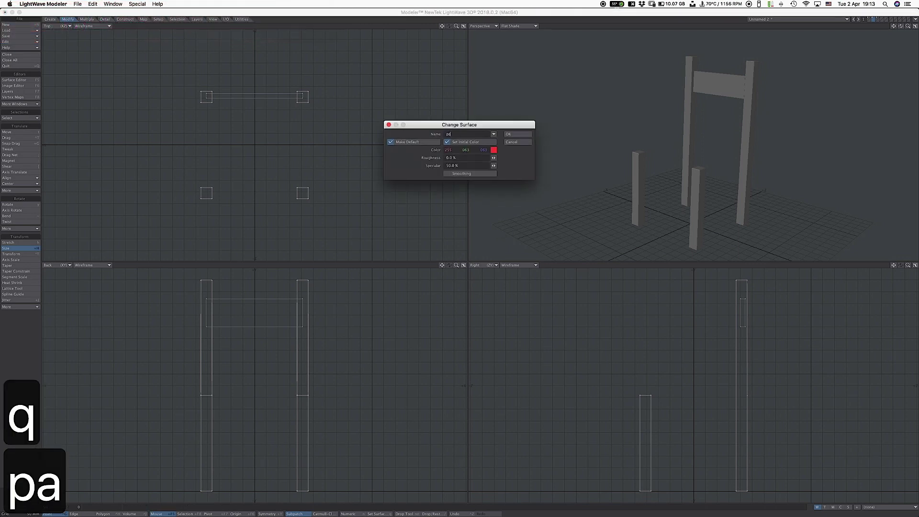
click(494, 150)
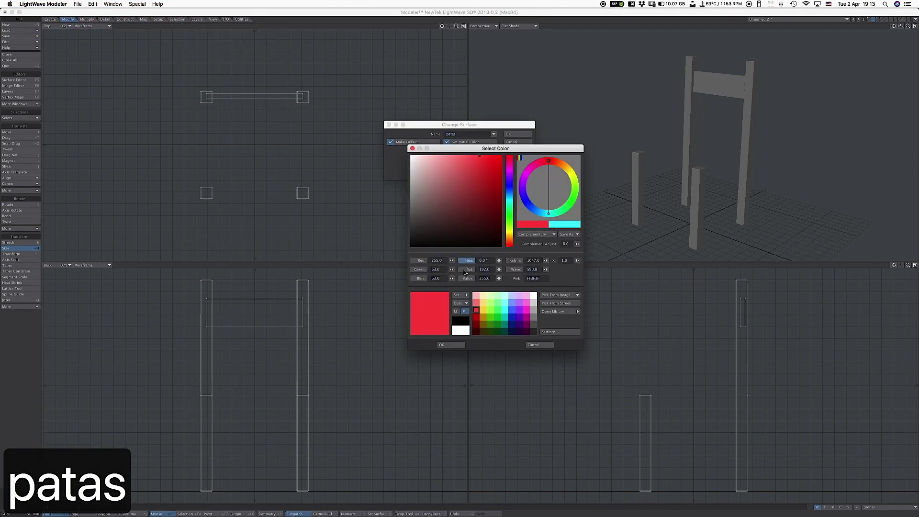
click(491, 310)
click(455, 344)
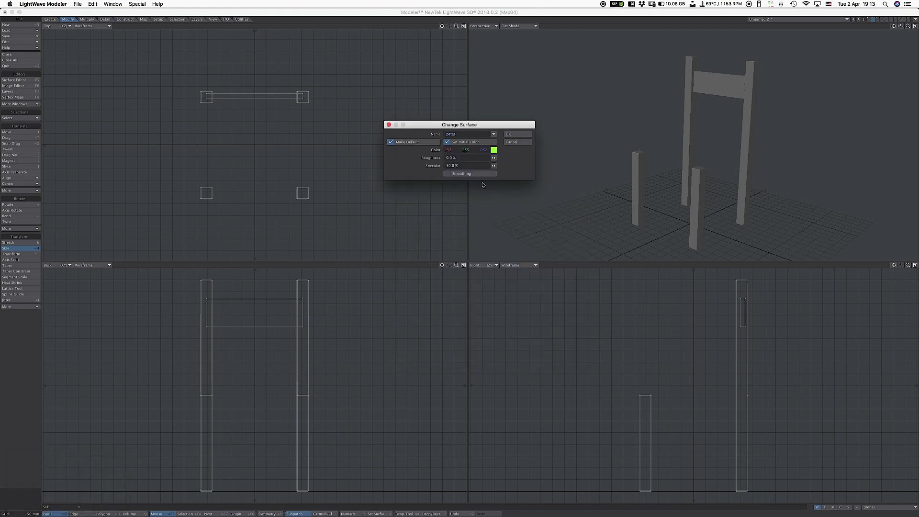
click(527, 135)
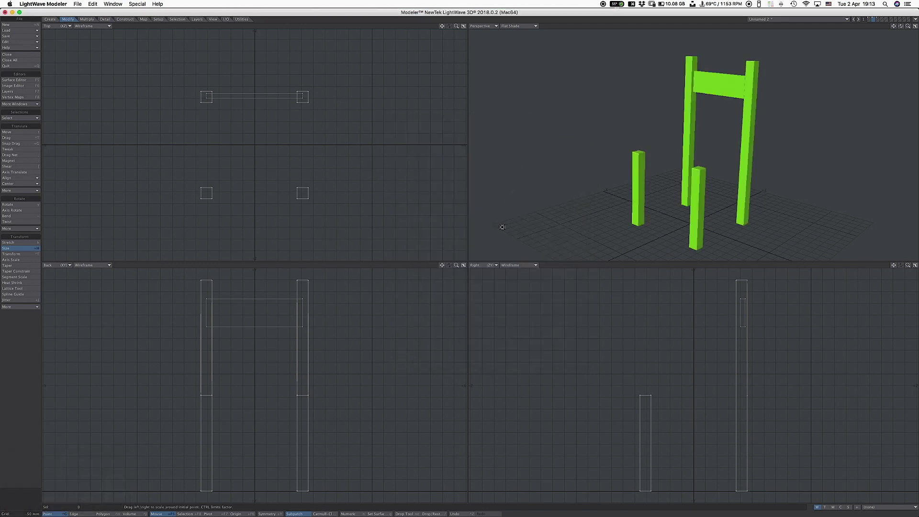
Step: Assign the cushion on layer 3 a surface named almohadon with smoothing enabled and a purple color
key(3)
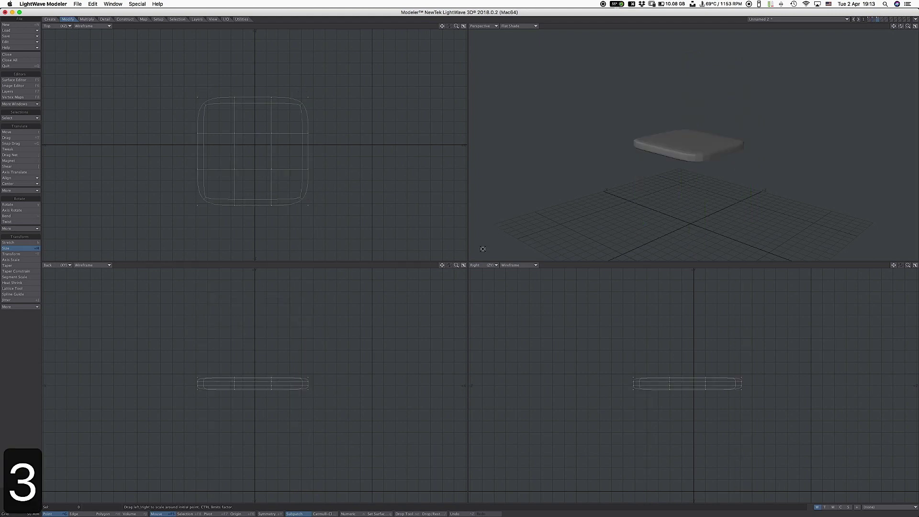
key(q)
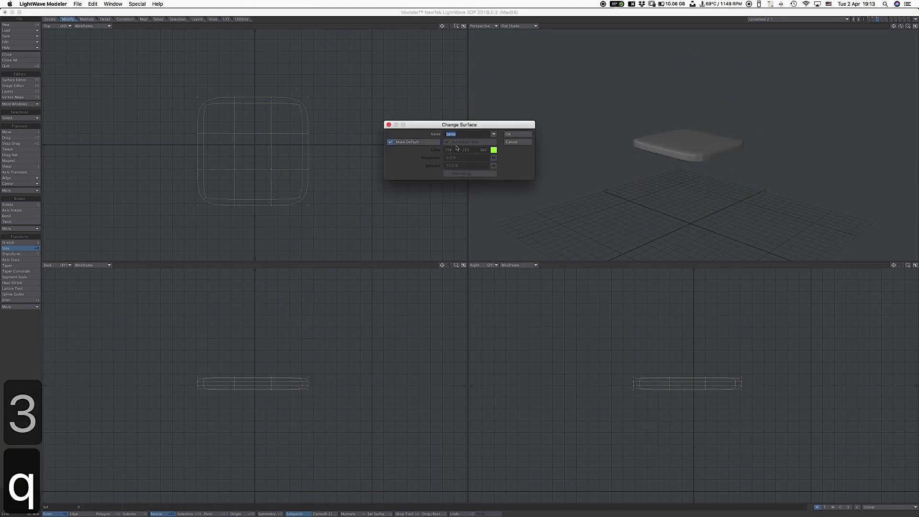
text(almoha)
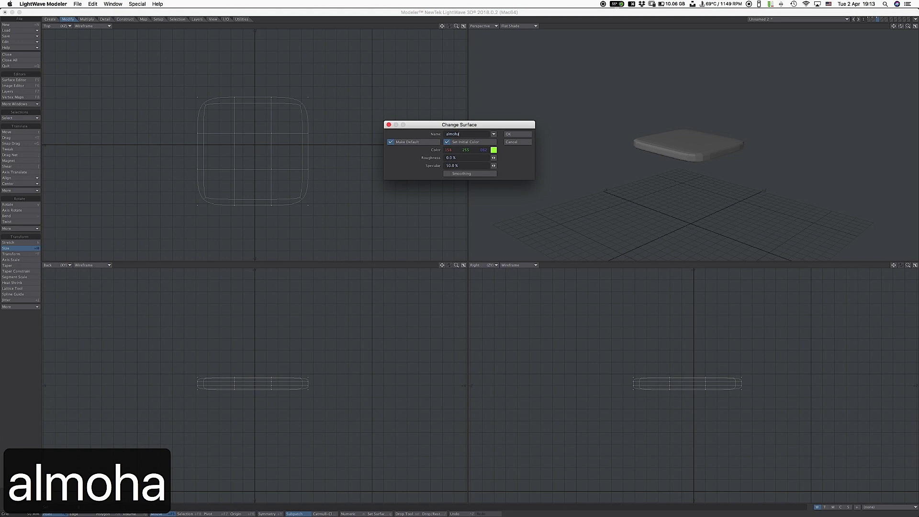
text(don)
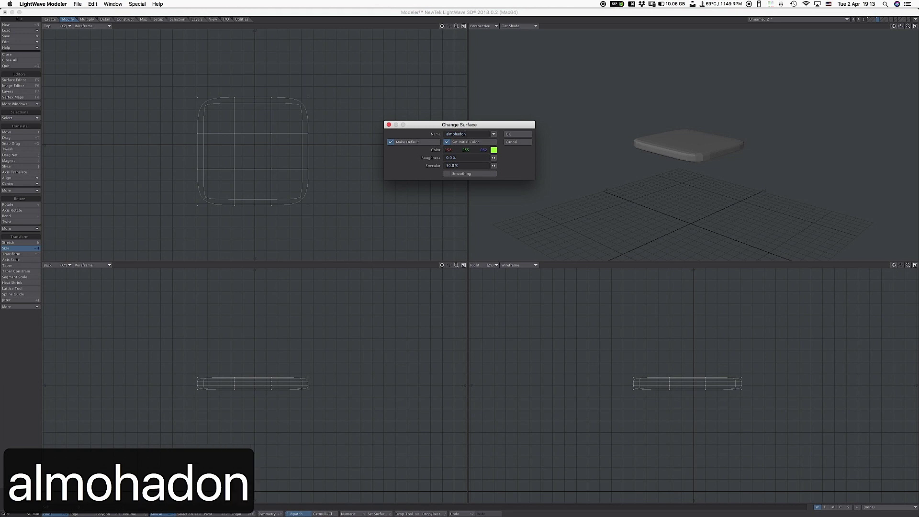
click(477, 173)
click(494, 151)
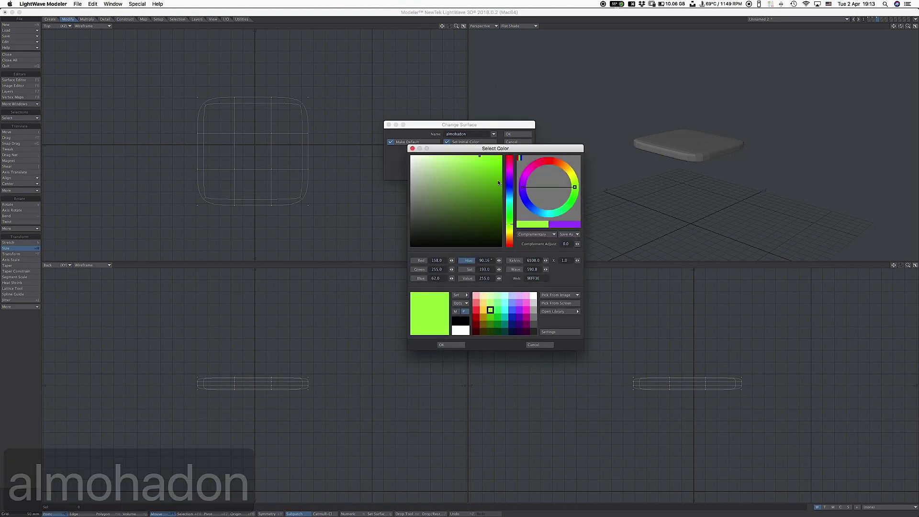
click(519, 313)
click(459, 344)
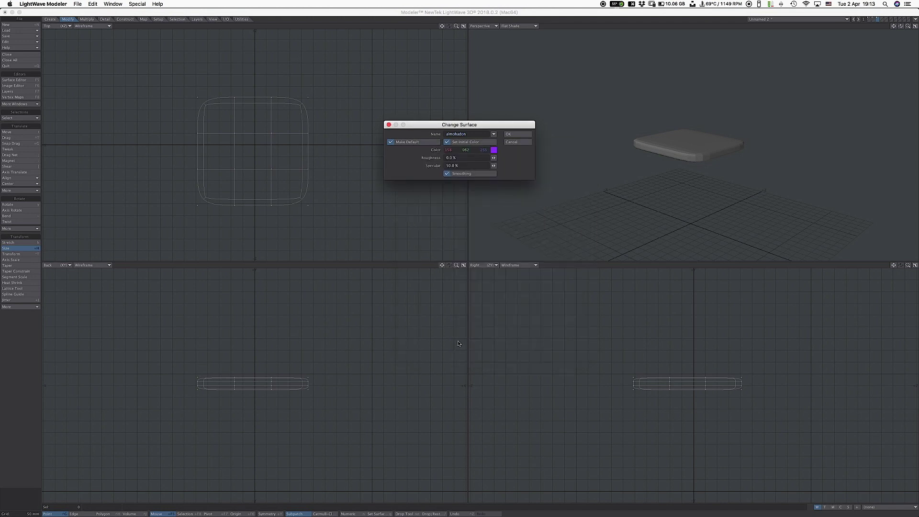
click(517, 134)
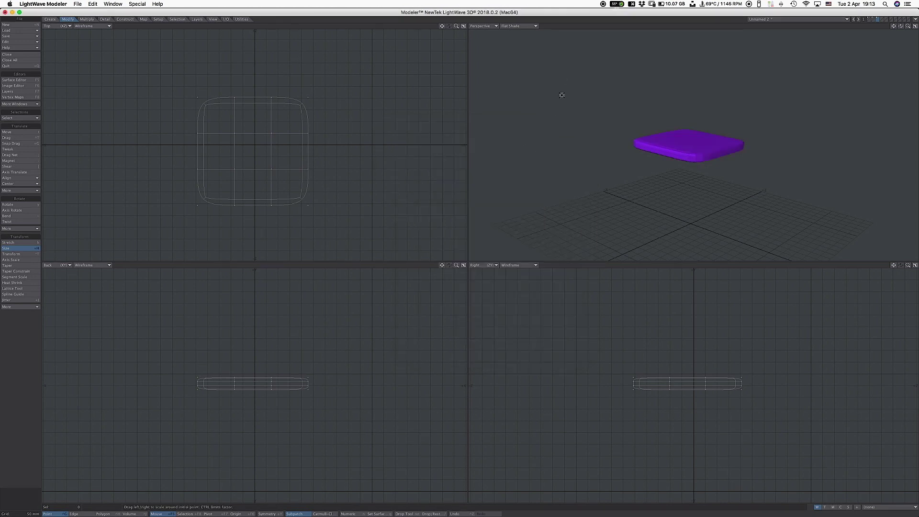
Step: Set the perspective view to Smooth Shade, show all three layers together, and orbit around the colored chair
click(522, 27)
click(519, 45)
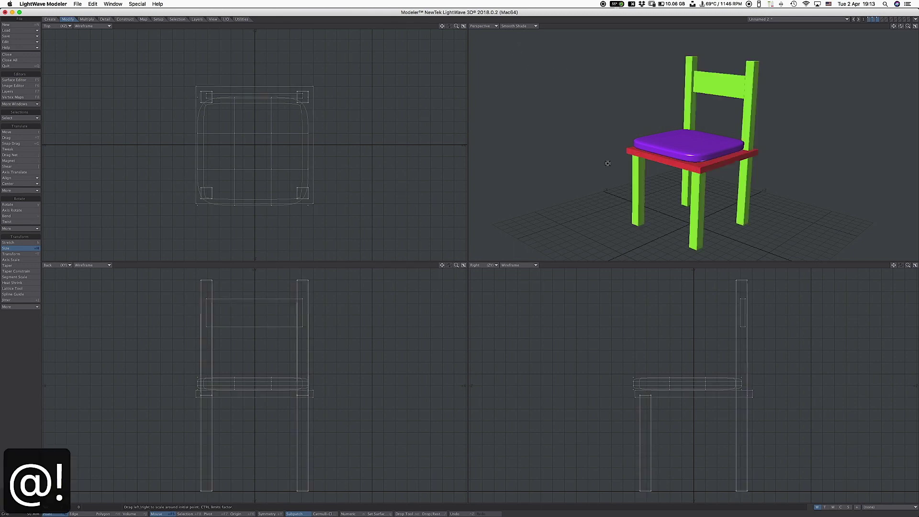
alt+drag(608, 163, 670, 159)
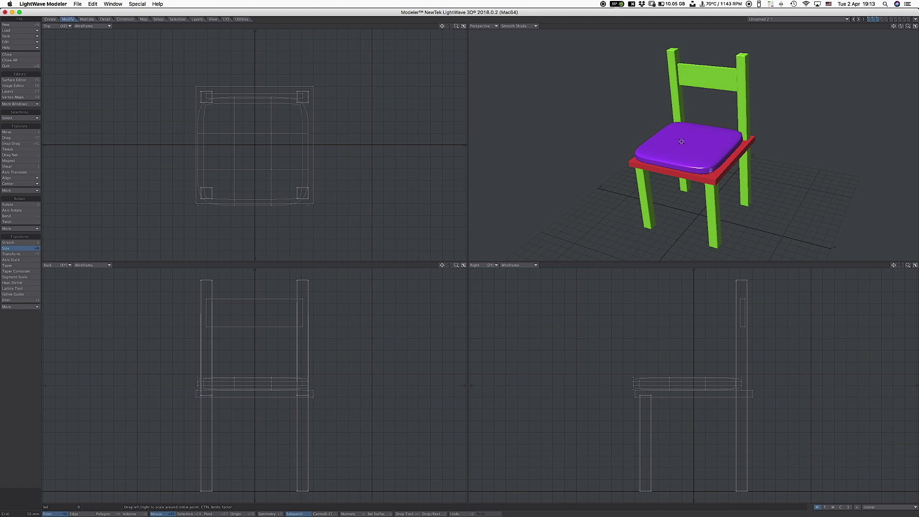
Step: Save the object as Silla2.lwo in the Objetos folder inside the 3D folder of Catedra Paredes
key(s)
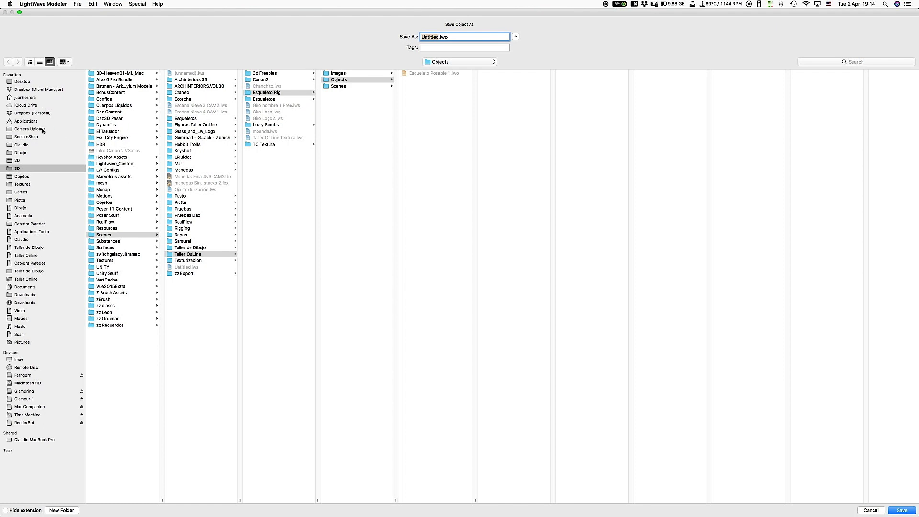
click(37, 224)
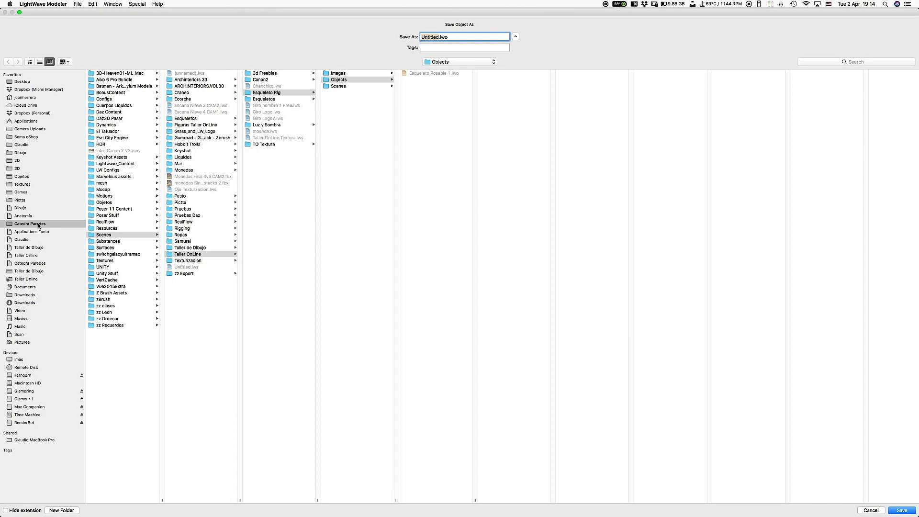
click(121, 74)
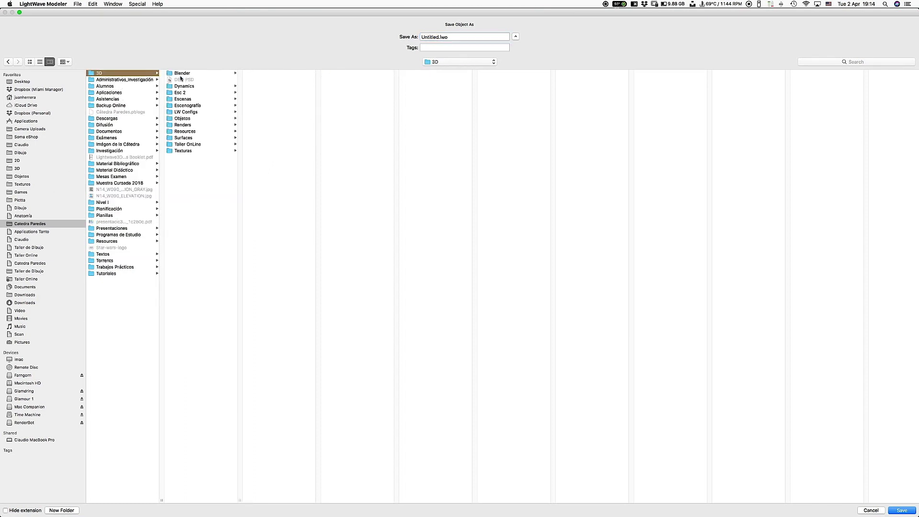
click(186, 119)
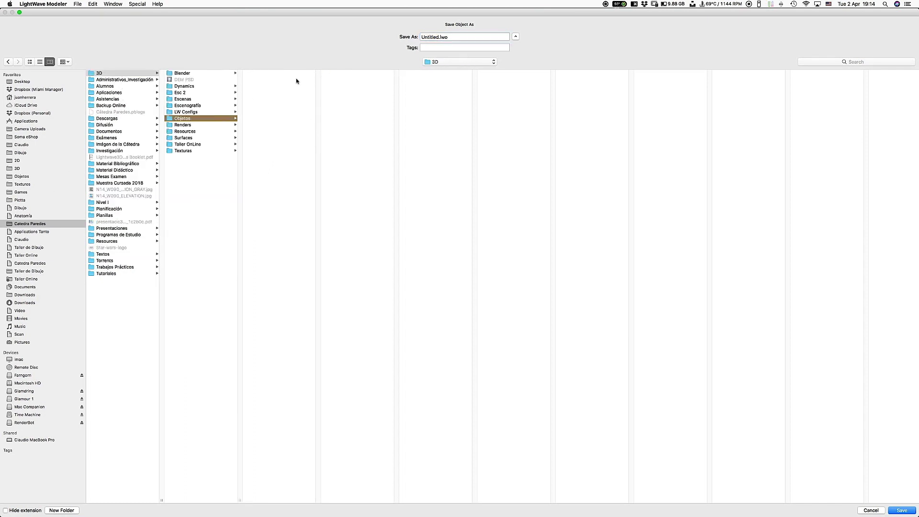
click(433, 37)
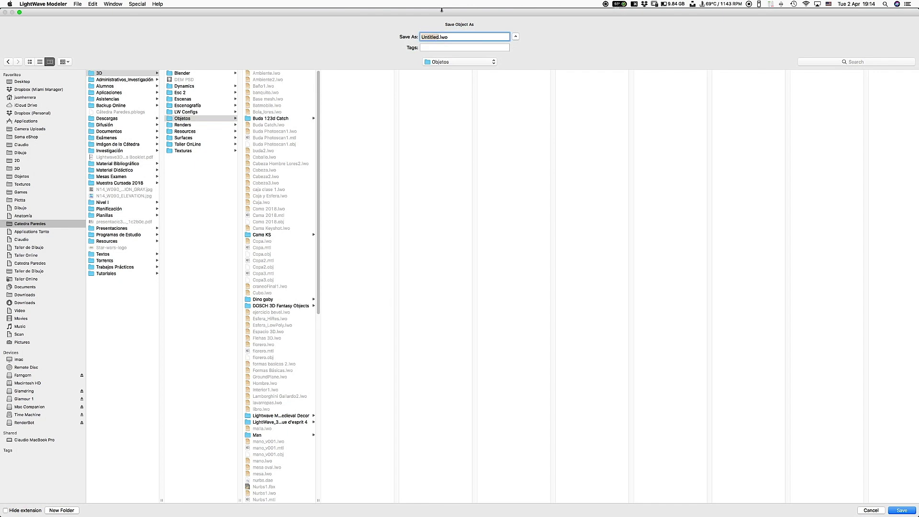
text(Silla)
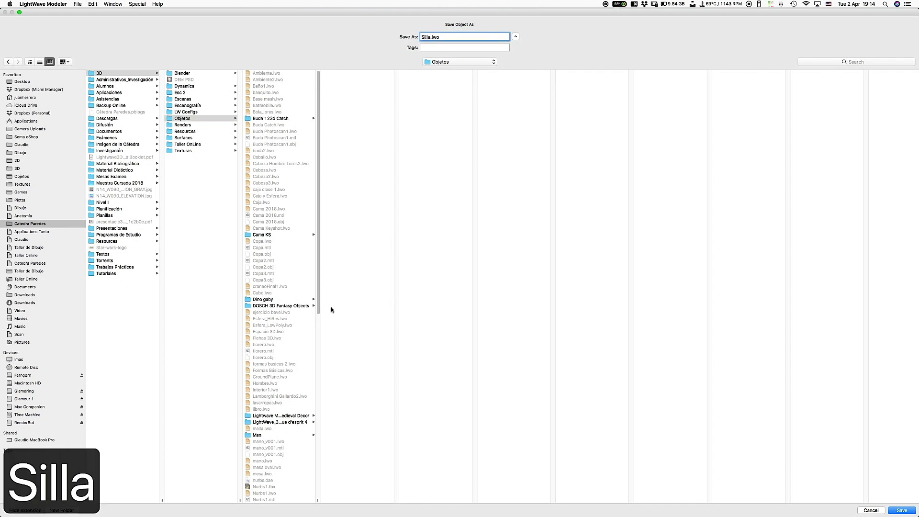
scroll(318, 341, down, 7)
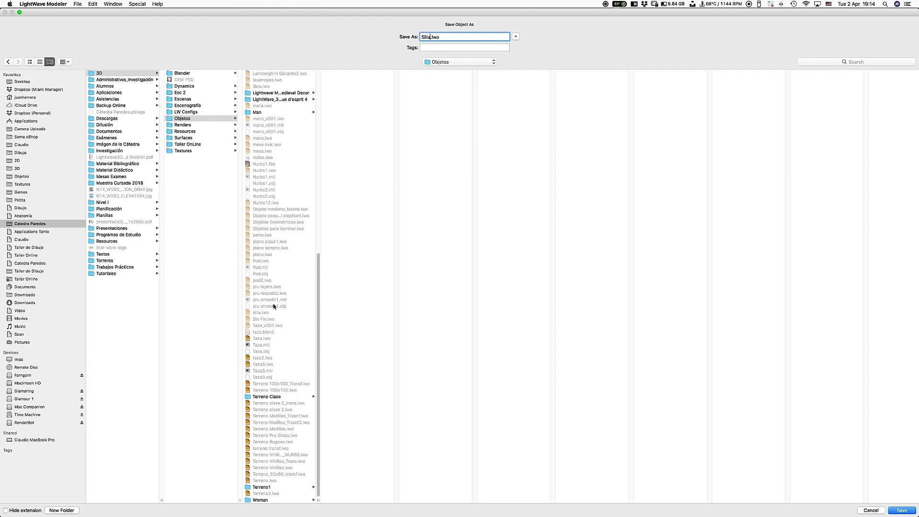
text(2)
key(Return)
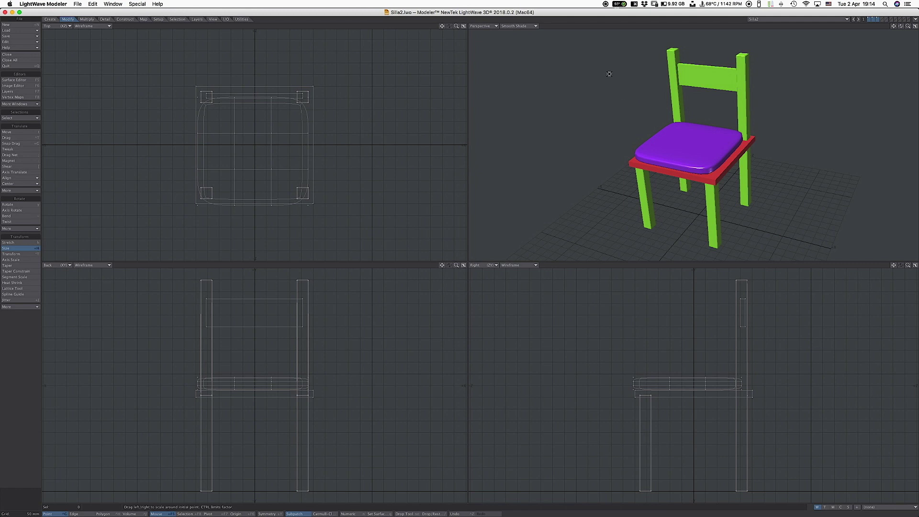
click(606, 3)
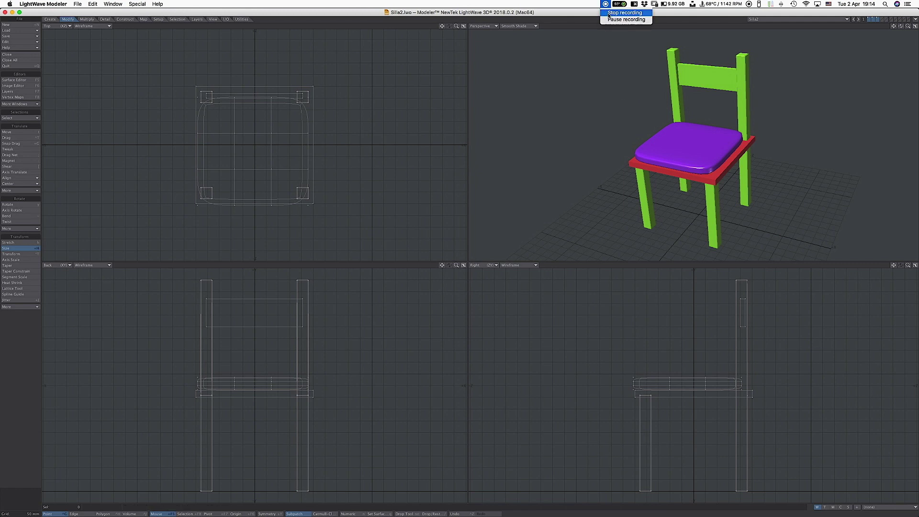